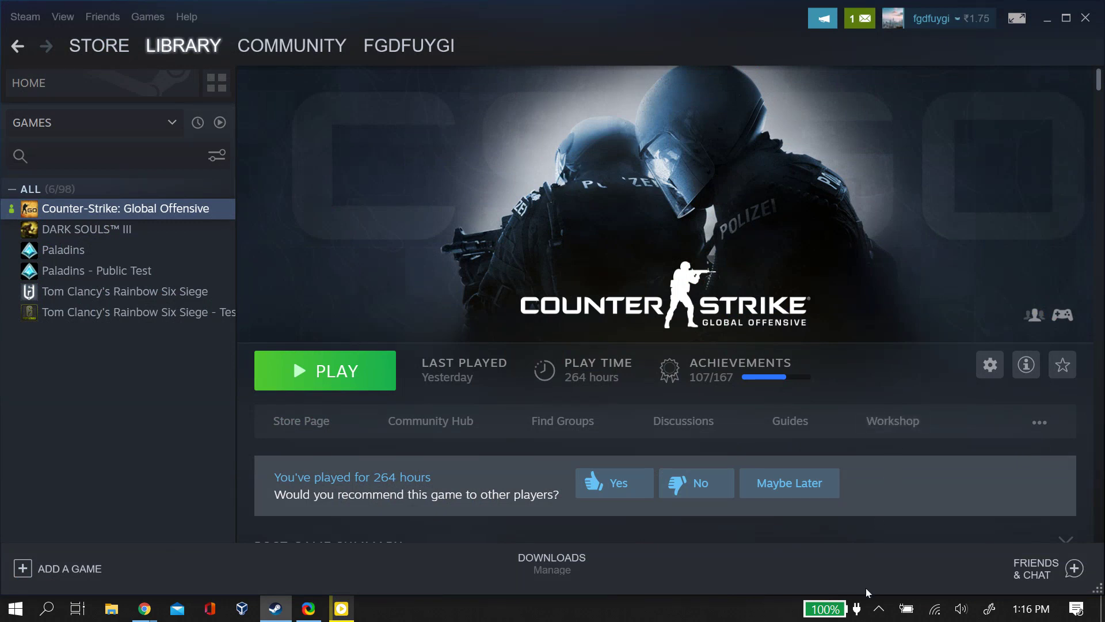
Expand the taskbar's hidden tray icons over the Steam CS:GO library.
{"action": "left_click", "coordinate": [879, 608]}
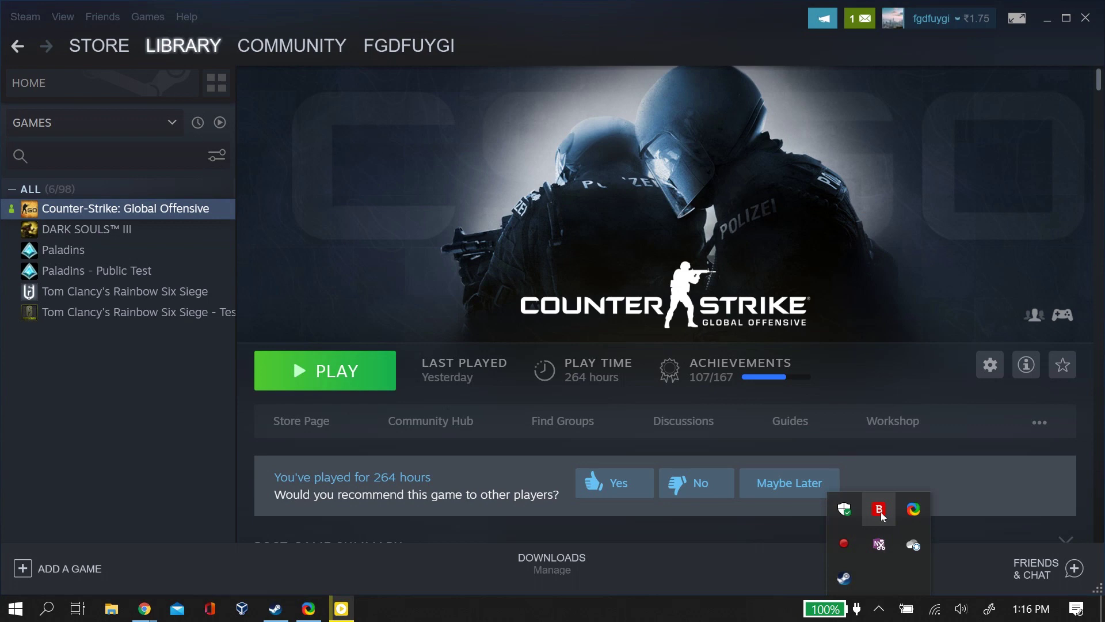
Toggle Bitdefender's Protection Shield off and on, and check its Steam and CS:GO exclusions.
{"action": "left_click", "coordinate": [880, 511]}
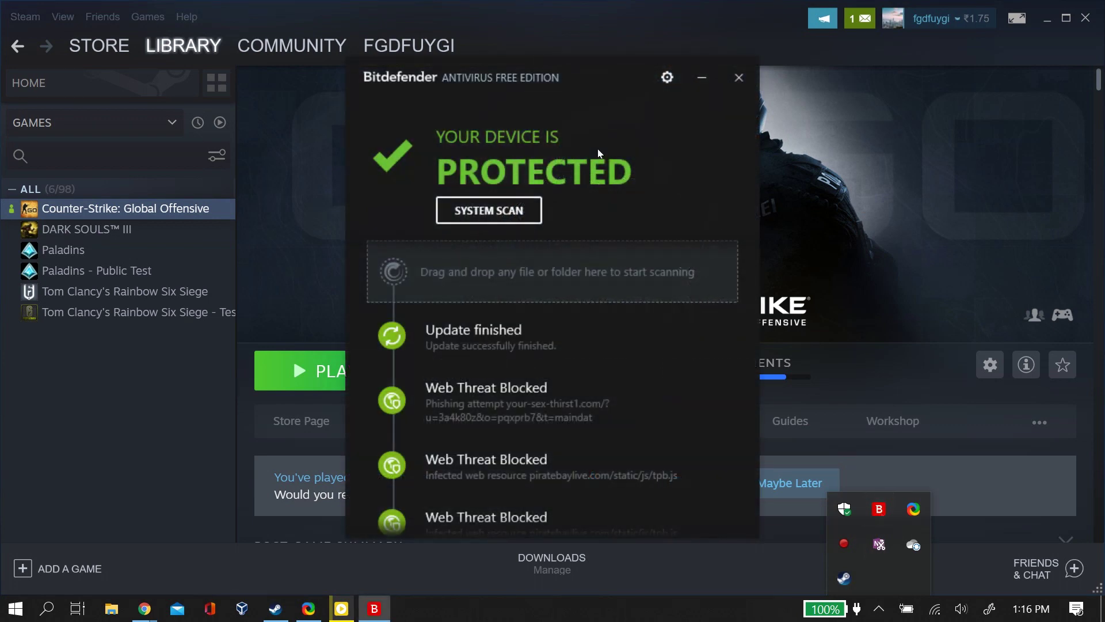
{"action": "left_click", "coordinate": [669, 78]}
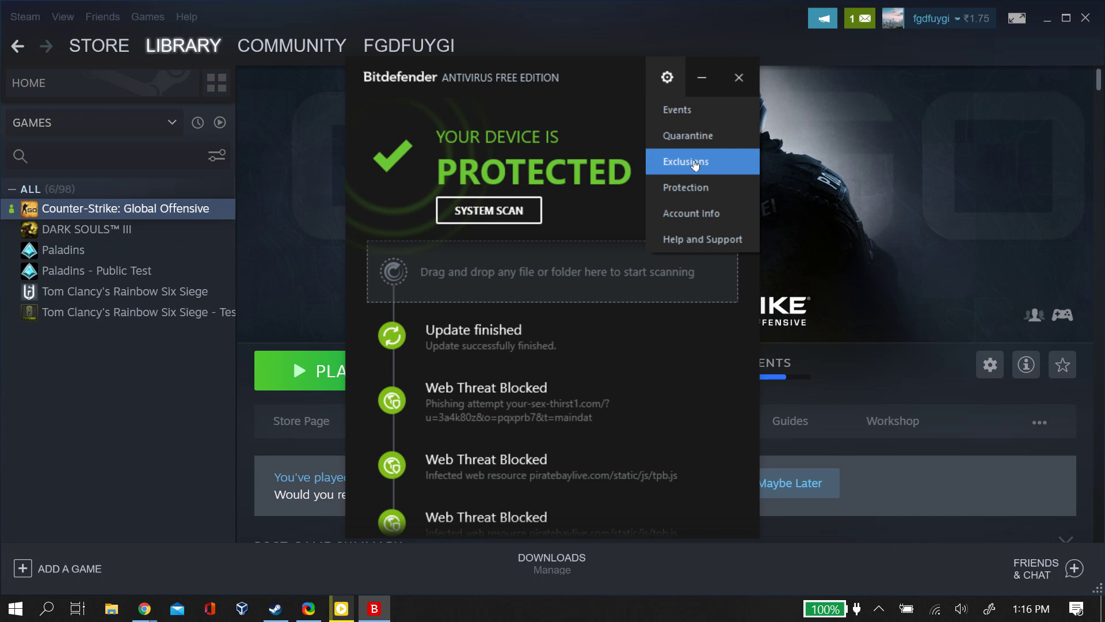
{"action": "left_click", "coordinate": [695, 189]}
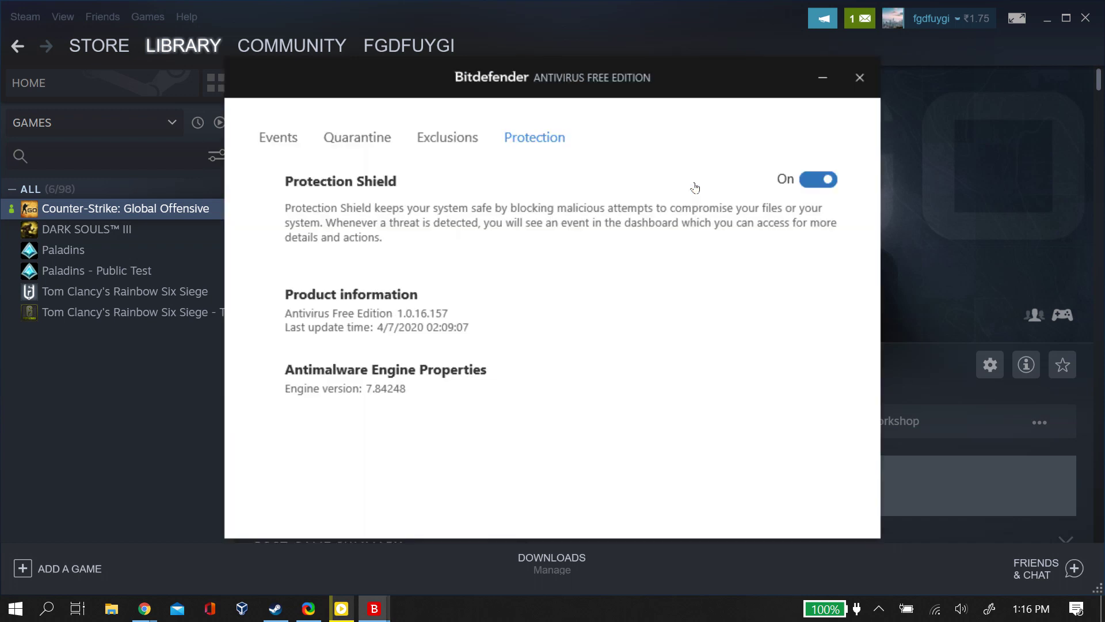
{"action": "left_click", "coordinate": [824, 180]}
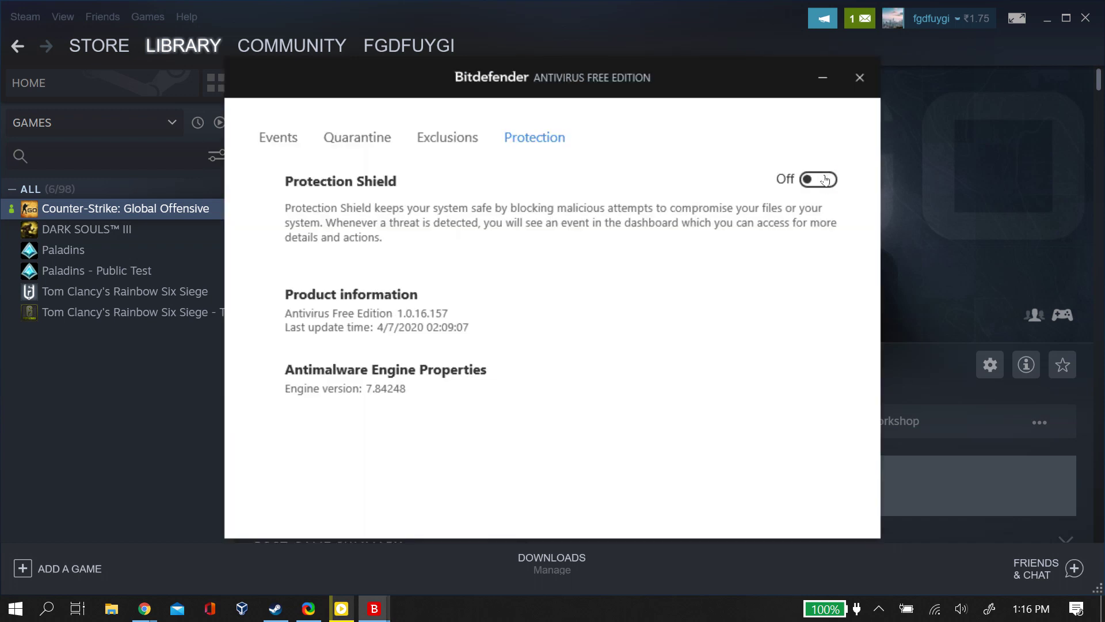
{"action": "left_click", "coordinate": [825, 181]}
{"action": "left_click", "coordinate": [447, 136]}
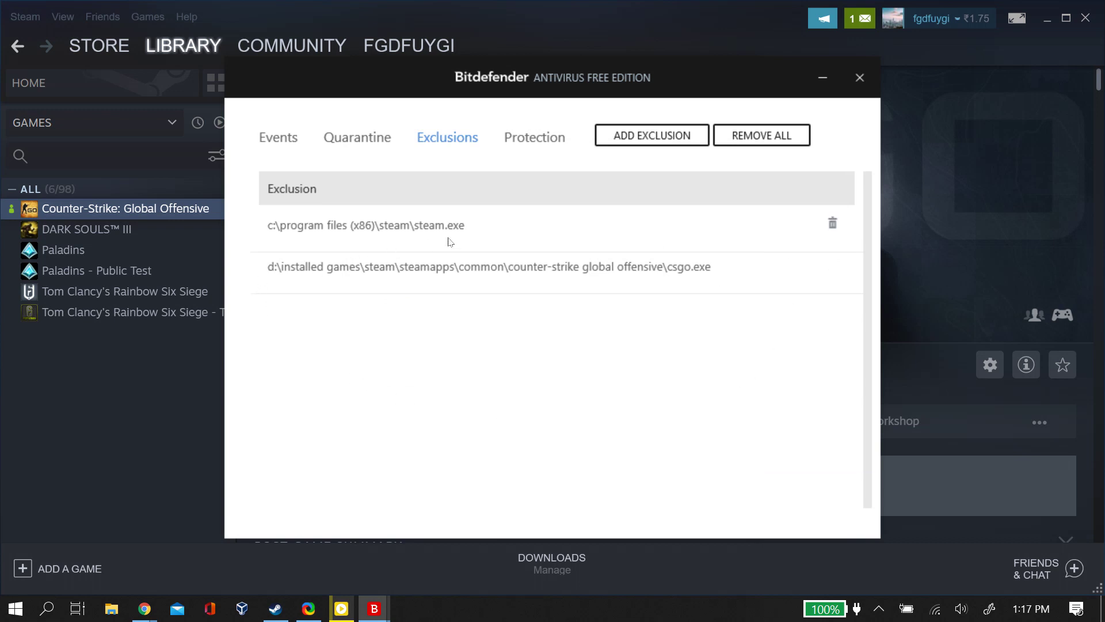
{"action": "mouse_move", "coordinate": [553, 265]}
{"action": "left_click", "coordinate": [15, 607]}
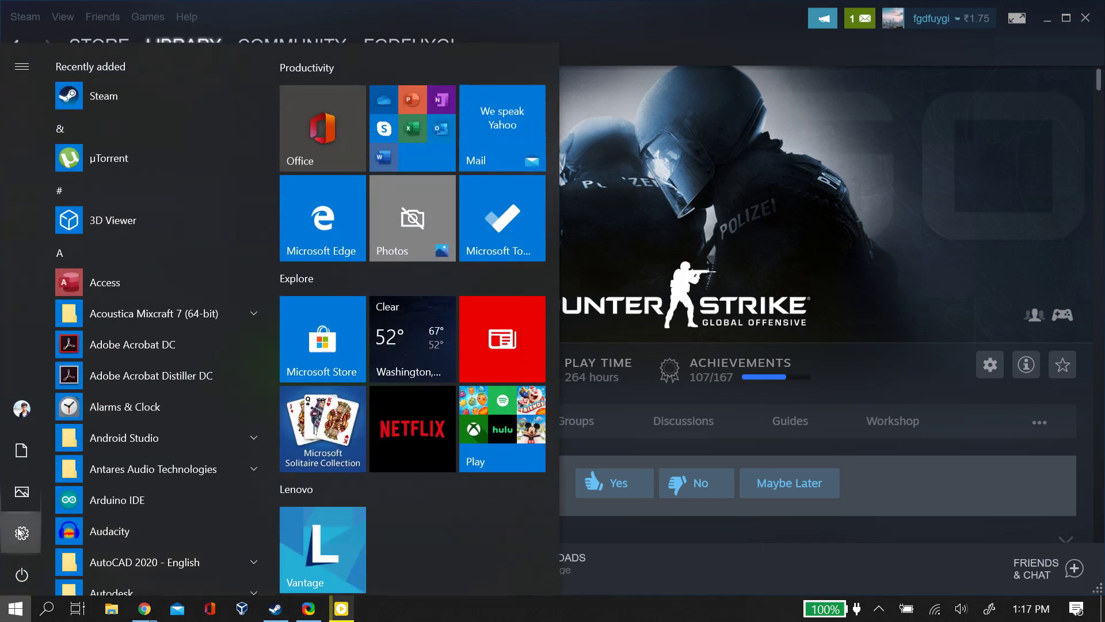
Reach the Windows Defender Firewall allowed-apps list from Settings' Firewall & network protection page.
{"action": "left_click", "coordinate": [22, 532]}
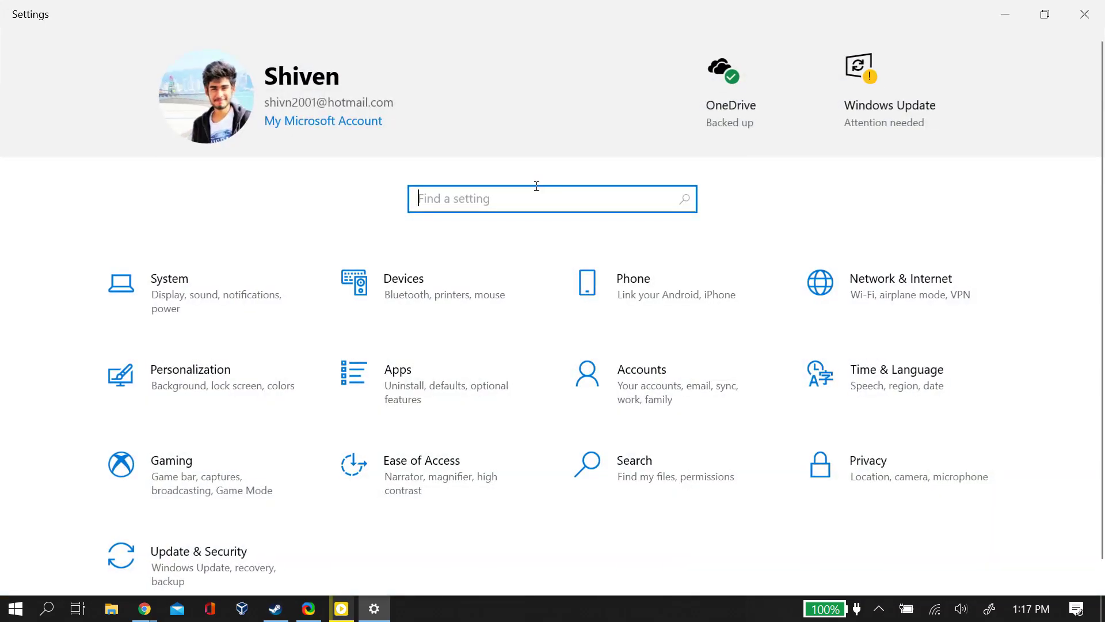
{"action": "type", "text": "fire"}
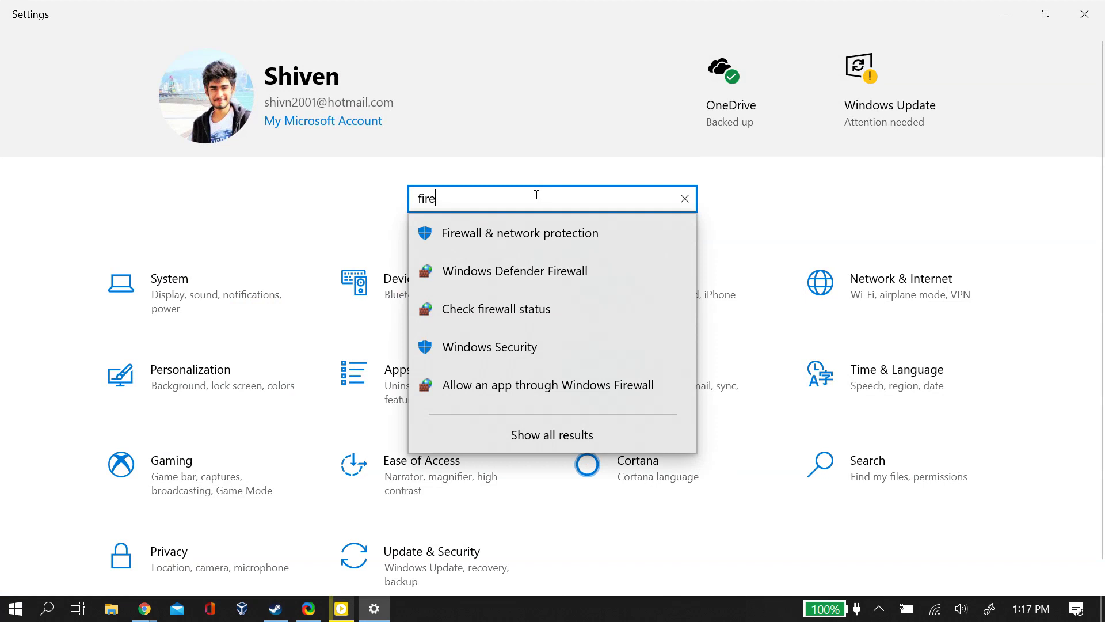
{"action": "key", "text": "Down"}
{"action": "key", "text": "Return"}
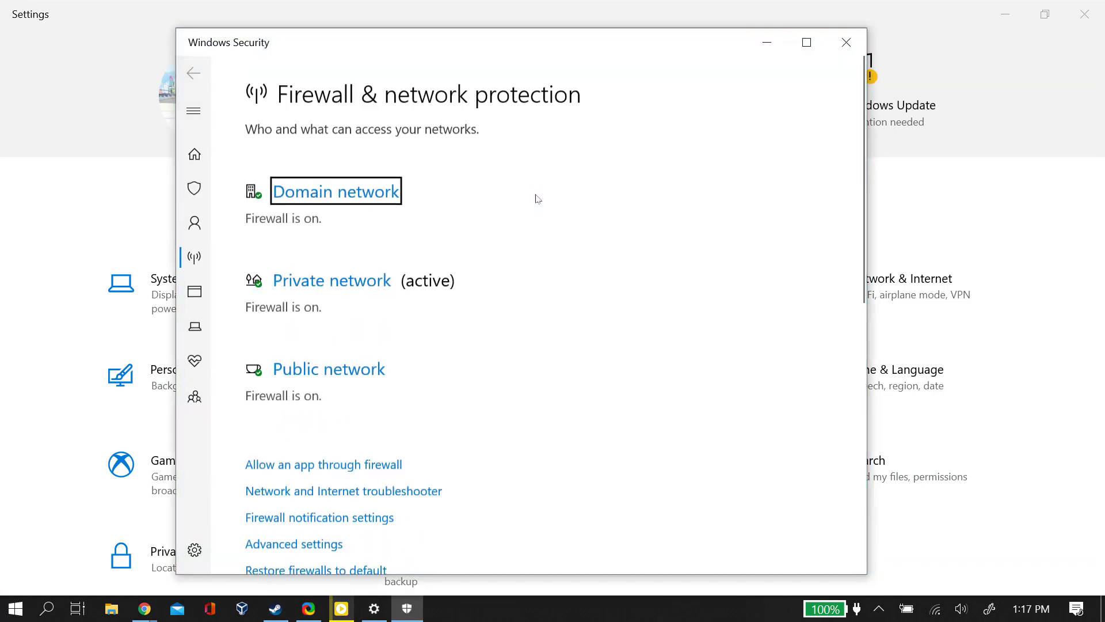
{"action": "left_click", "coordinate": [364, 462]}
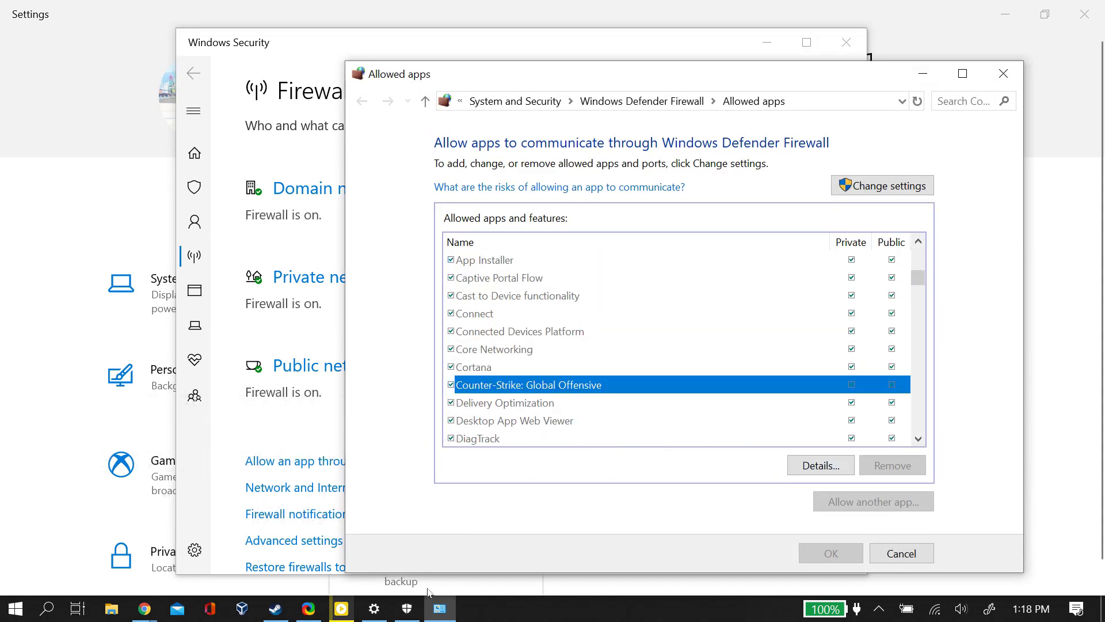
Unlock the allowed apps list and pick Steam\bin\steamservice.exe as another app to allow.
{"action": "left_click", "coordinate": [689, 317]}
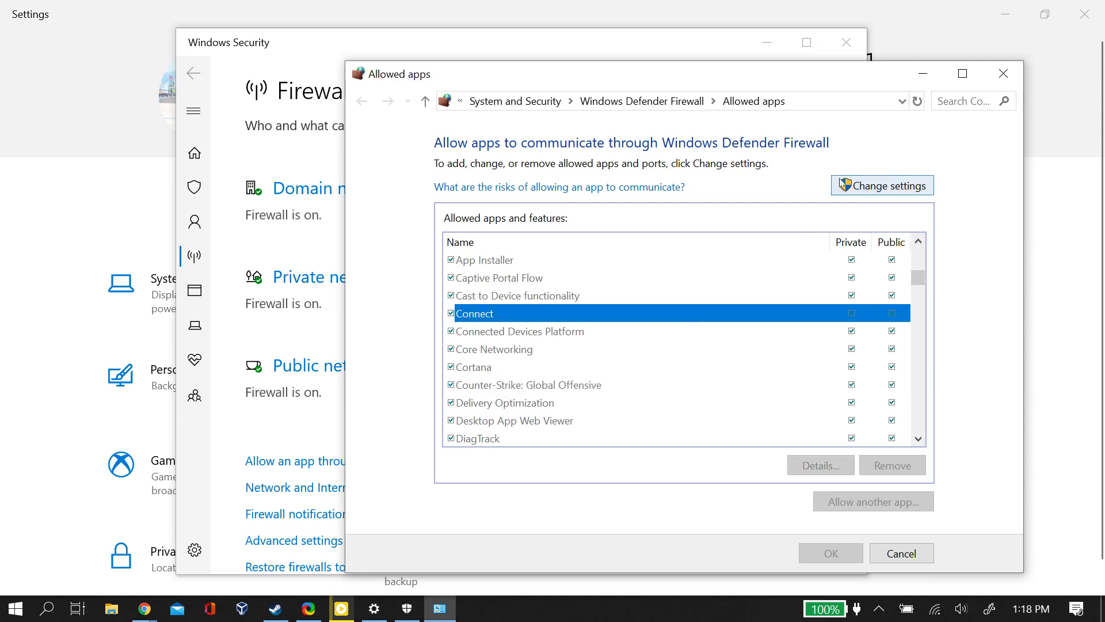
{"action": "left_click", "coordinate": [839, 183]}
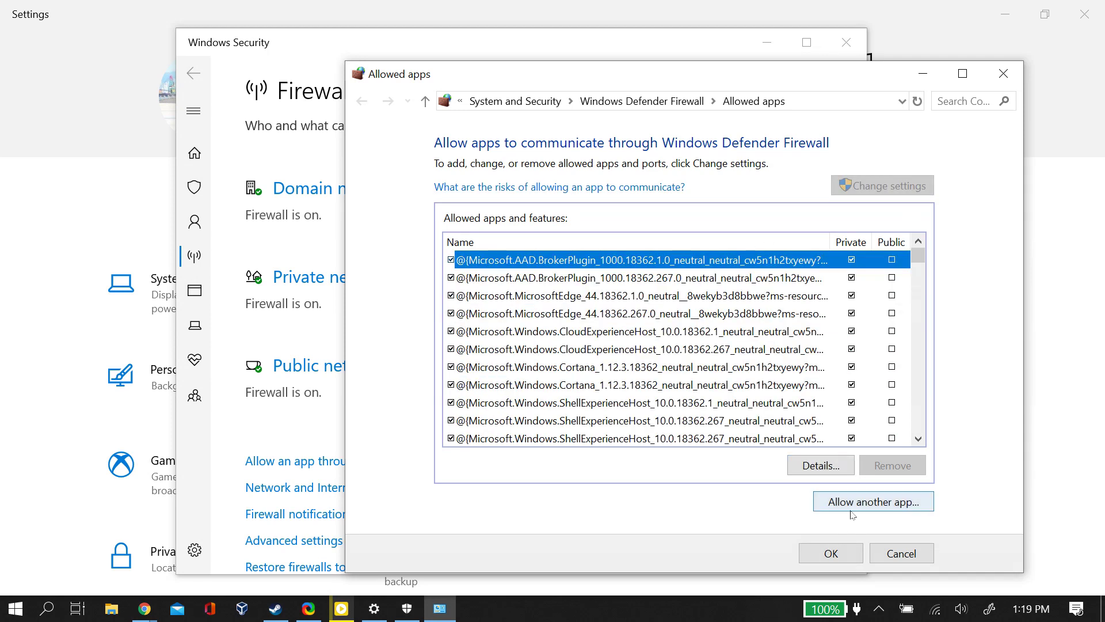
{"action": "left_click", "coordinate": [850, 505]}
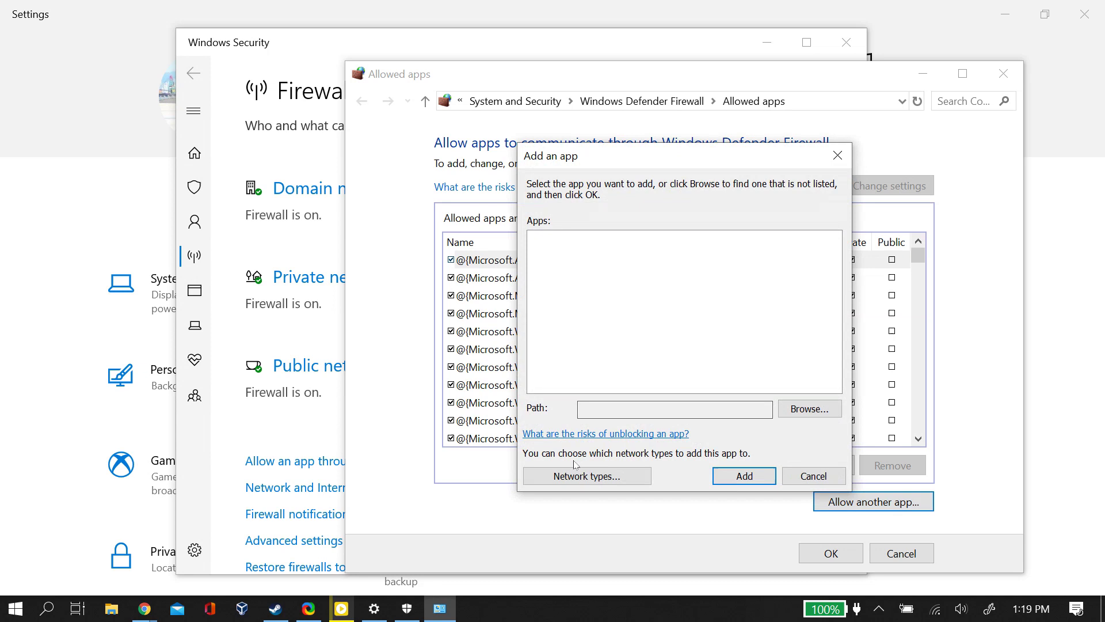
{"action": "left_click", "coordinate": [810, 410]}
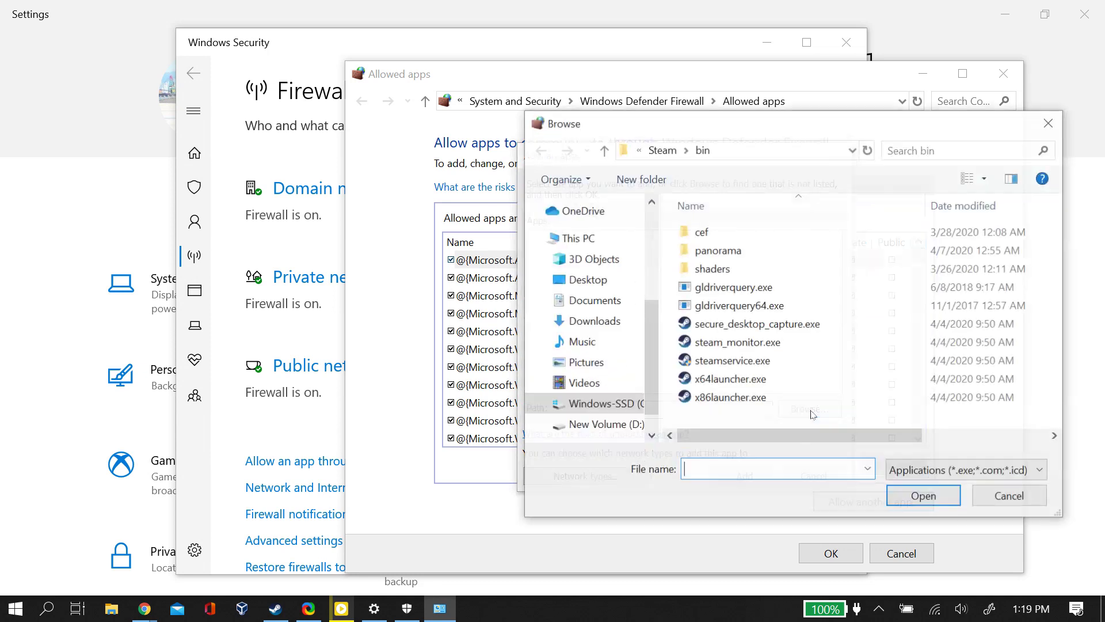
{"action": "left_click", "coordinate": [662, 150]}
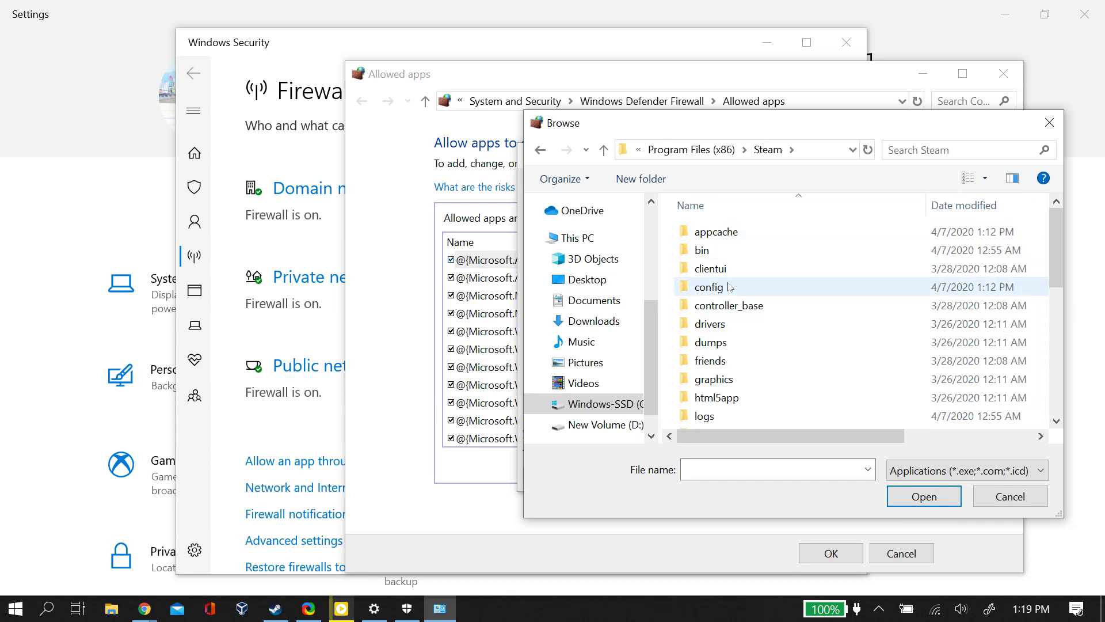
{"action": "double_click", "coordinate": [713, 251]}
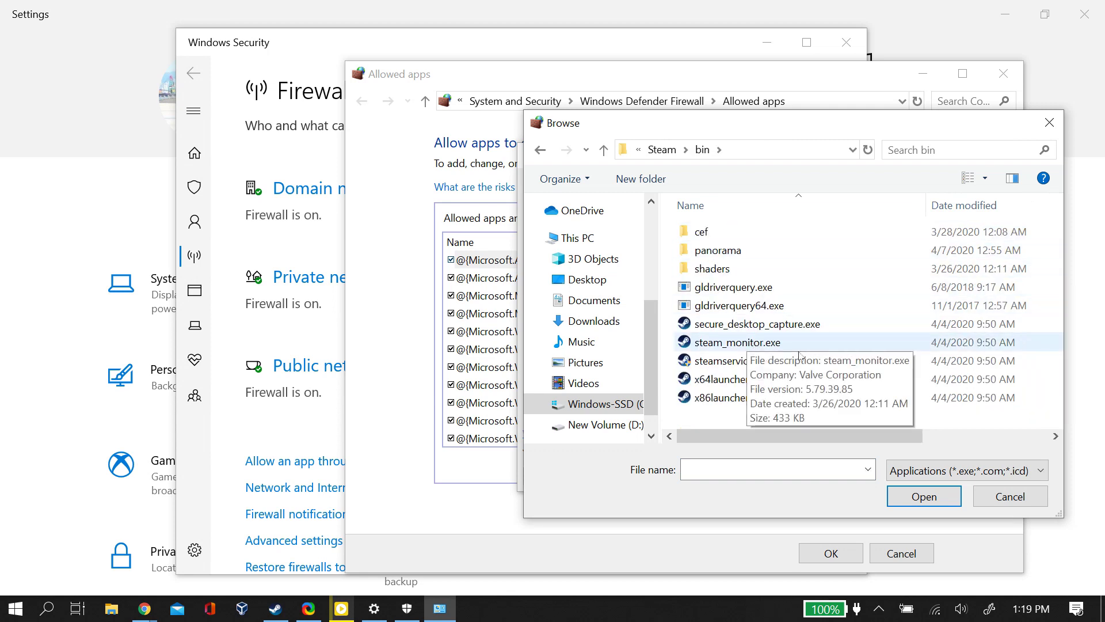
{"action": "left_click", "coordinate": [751, 363]}
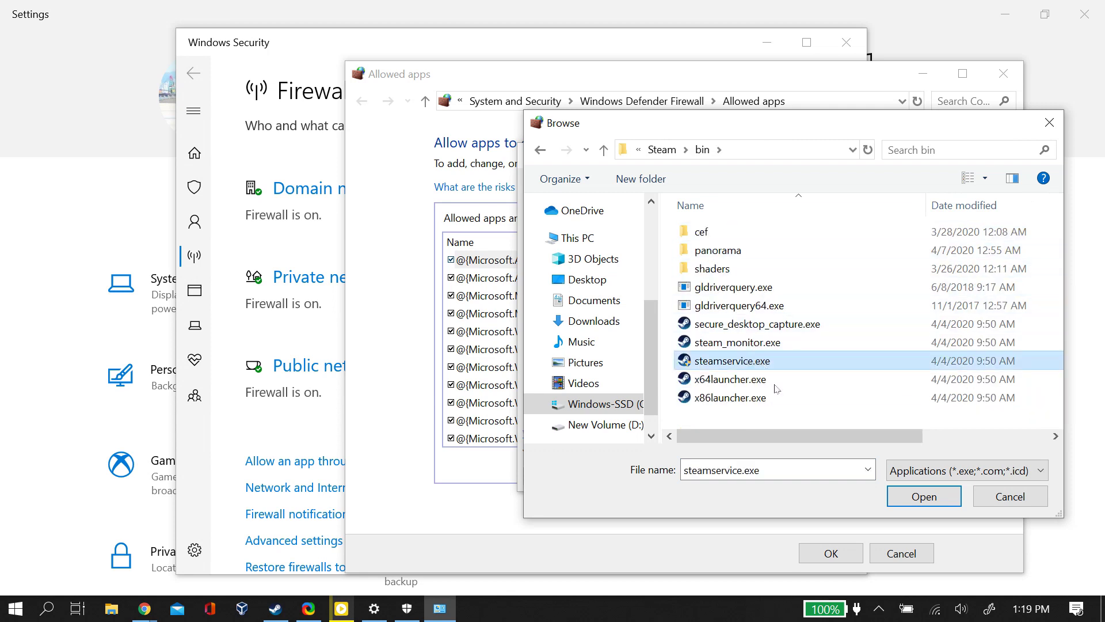
{"action": "key", "text": "Return"}
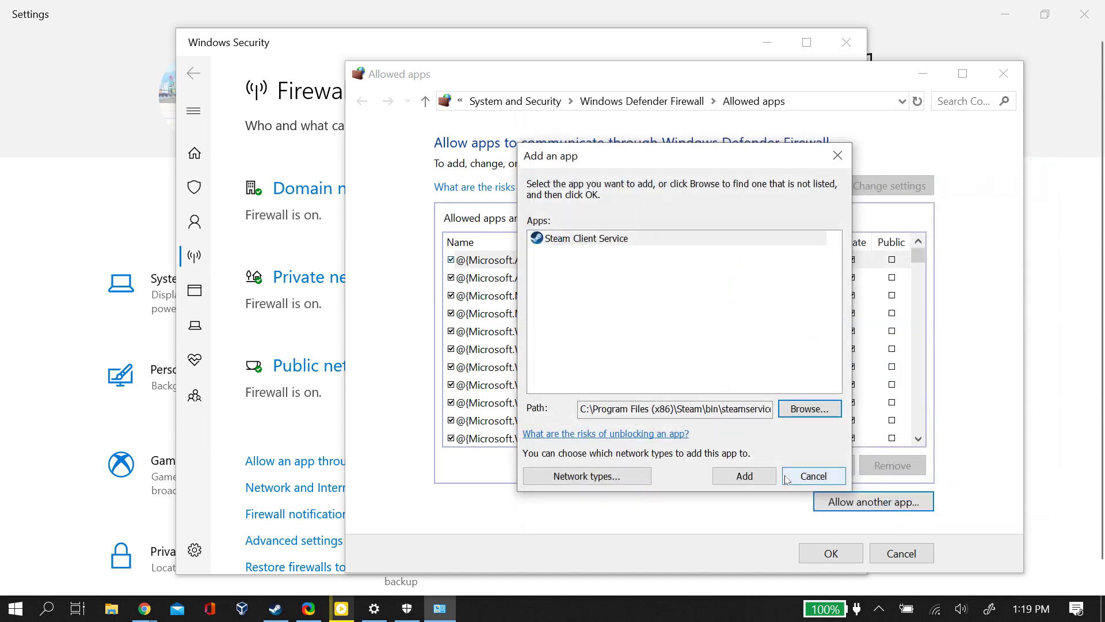
Attempt to add Steam Client Service, dismiss the already-an-exception error, and close the list.
{"action": "left_click", "coordinate": [727, 473]}
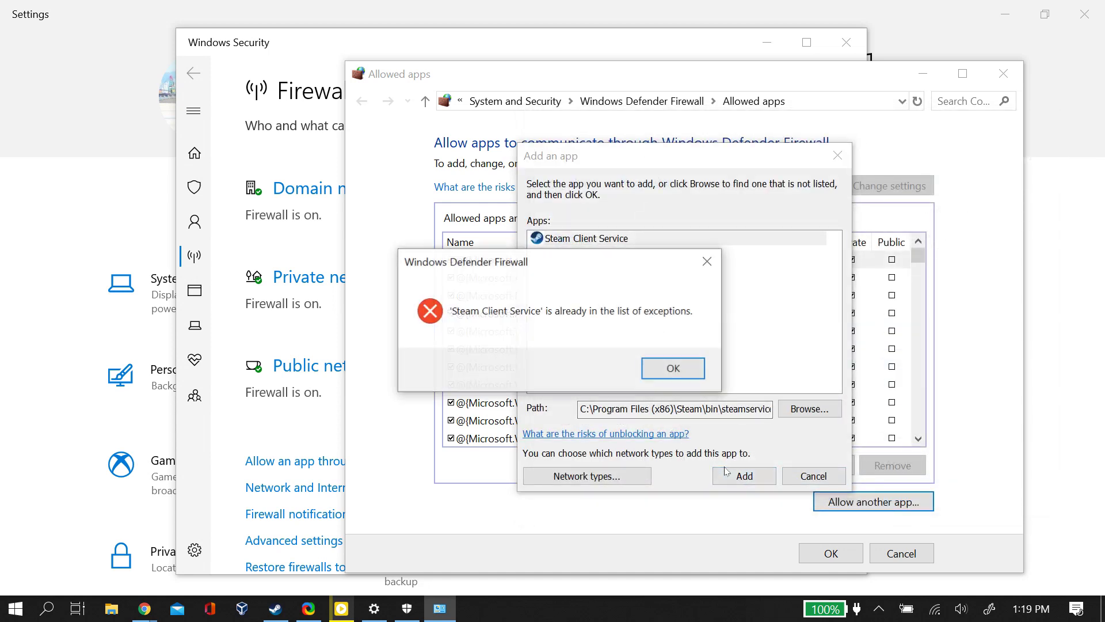
{"action": "left_click", "coordinate": [673, 368]}
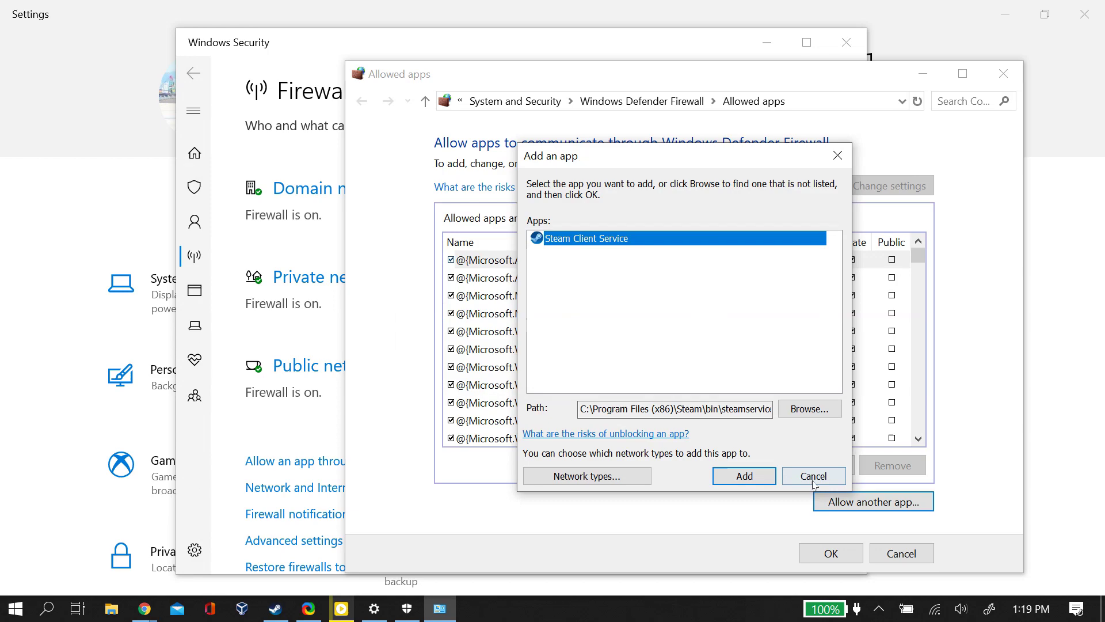
{"action": "left_click", "coordinate": [814, 475]}
{"action": "left_click", "coordinate": [832, 553]}
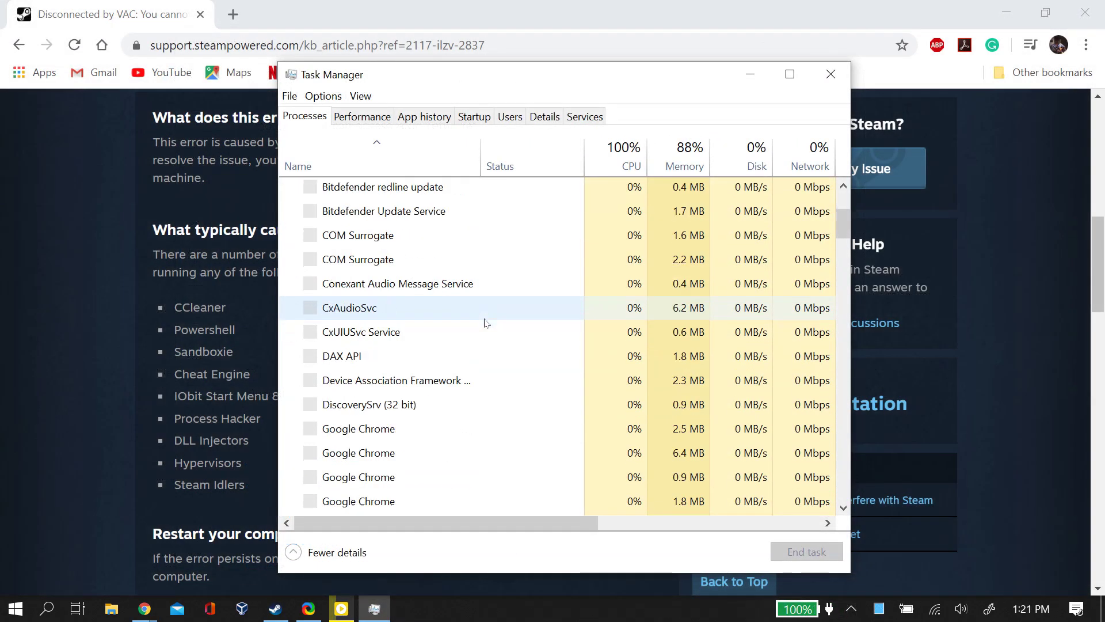
{"action": "scroll", "coordinate": [484, 321], "scroll_direction": "down", "scroll_amount": 1}
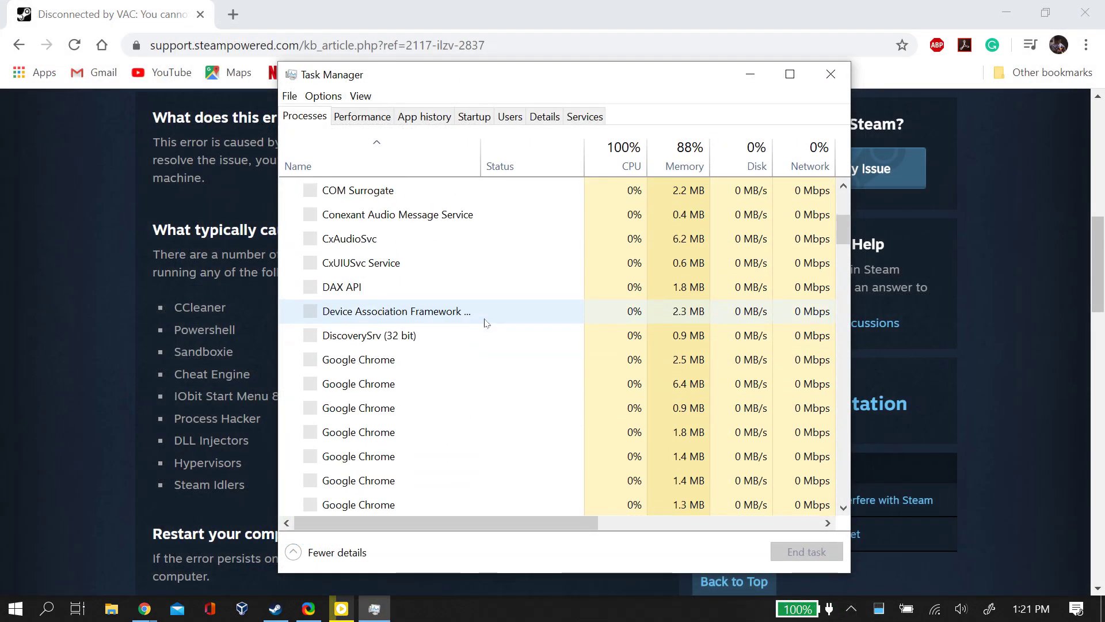
{"action": "scroll", "coordinate": [485, 322], "scroll_direction": "down", "scroll_amount": 2}
{"action": "scroll", "coordinate": [485, 321], "scroll_direction": "down", "scroll_amount": 3}
{"action": "scroll", "coordinate": [485, 322], "scroll_direction": "down", "scroll_amount": 2}
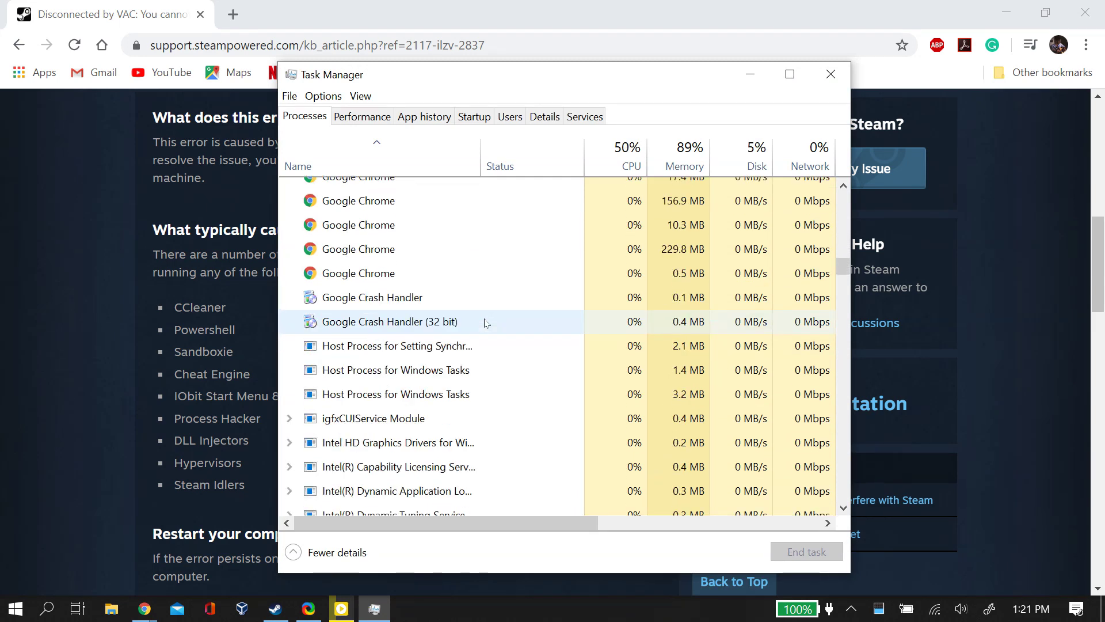
{"action": "scroll", "coordinate": [484, 322], "scroll_direction": "down", "scroll_amount": 3}
{"action": "scroll", "coordinate": [485, 322], "scroll_direction": "down", "scroll_amount": 3}
{"action": "scroll", "coordinate": [485, 321], "scroll_direction": "down", "scroll_amount": 2}
{"action": "scroll", "coordinate": [484, 321], "scroll_direction": "down", "scroll_amount": 3}
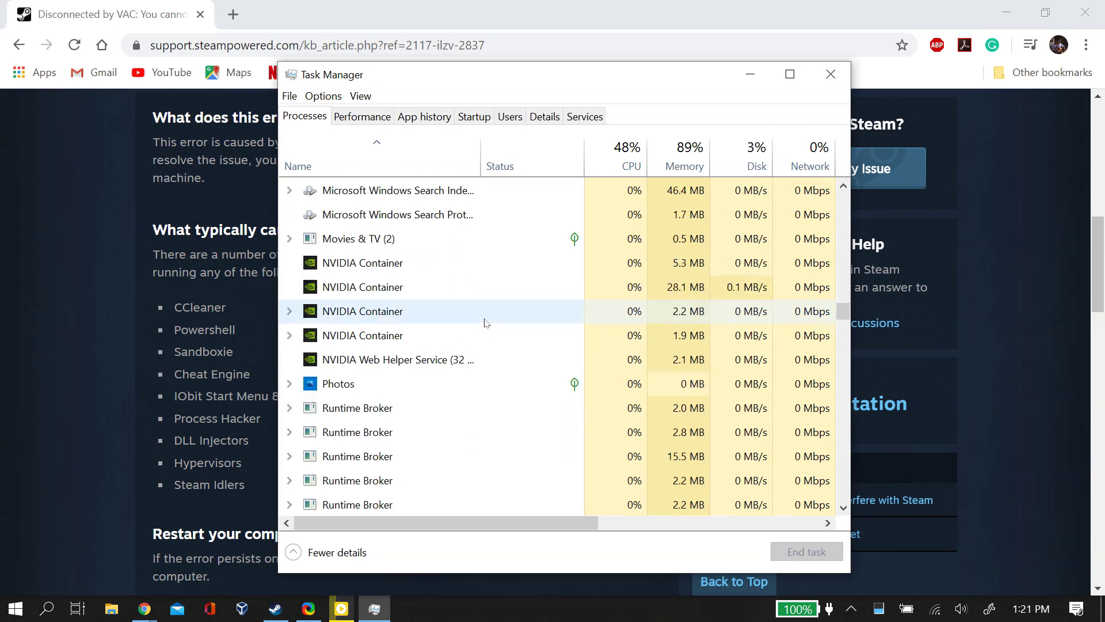
{"action": "scroll", "coordinate": [485, 321], "scroll_direction": "down", "scroll_amount": 3}
{"action": "scroll", "coordinate": [484, 322], "scroll_direction": "down", "scroll_amount": 3}
{"action": "scroll", "coordinate": [485, 322], "scroll_direction": "down", "scroll_amount": 3}
{"action": "scroll", "coordinate": [485, 322], "scroll_direction": "down", "scroll_amount": 2}
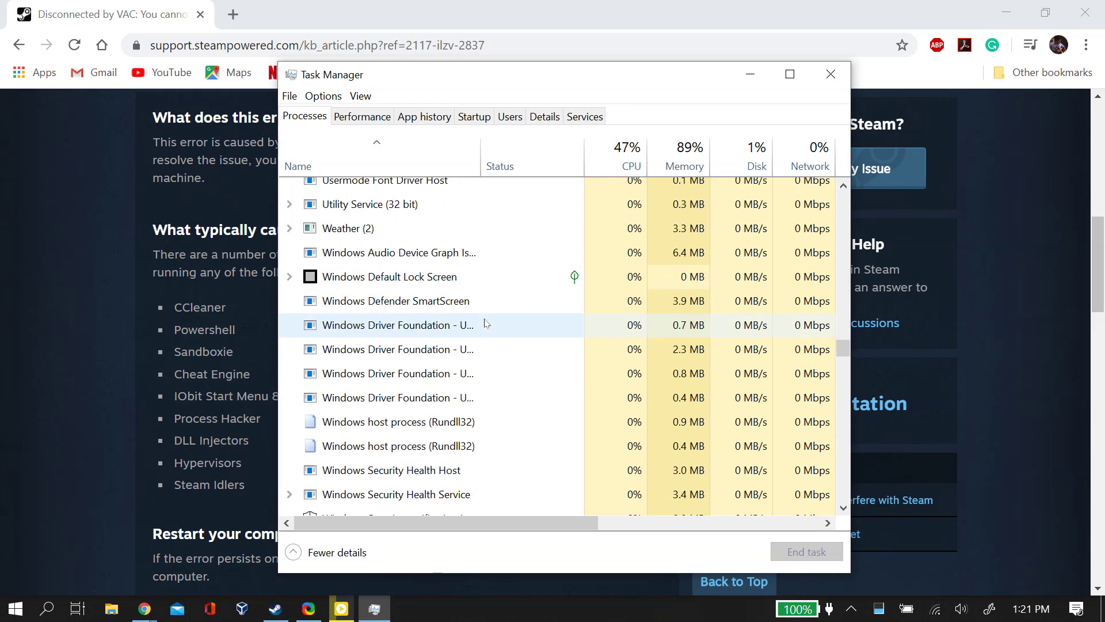
{"action": "scroll", "coordinate": [485, 322], "scroll_direction": "down", "scroll_amount": 2}
{"action": "scroll", "coordinate": [484, 322], "scroll_direction": "down", "scroll_amount": 2}
{"action": "scroll", "coordinate": [484, 323], "scroll_direction": "up", "scroll_amount": 3}
{"action": "scroll", "coordinate": [485, 323], "scroll_direction": "up", "scroll_amount": 5}
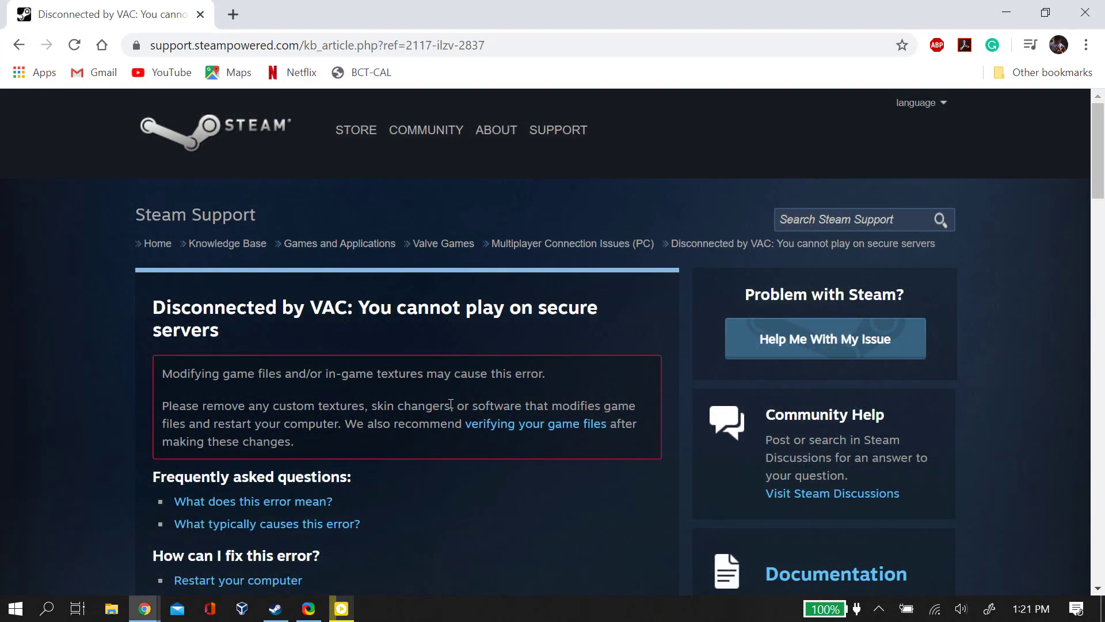
{"action": "scroll", "coordinate": [450, 404], "scroll_direction": "down", "scroll_amount": 3}
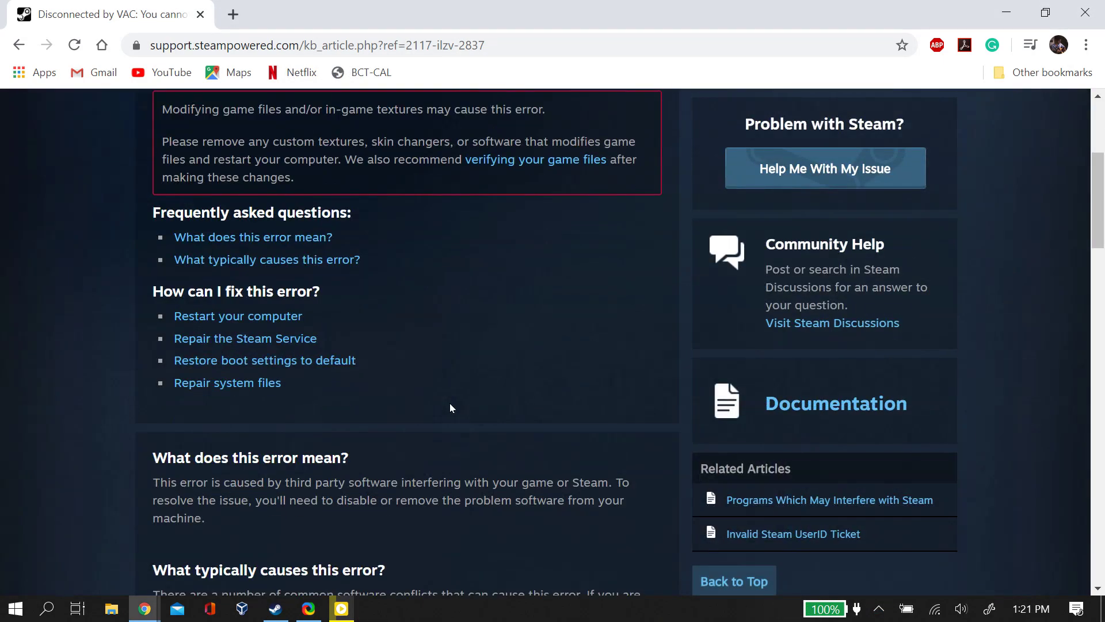
{"action": "scroll", "coordinate": [450, 402], "scroll_direction": "down", "scroll_amount": 4}
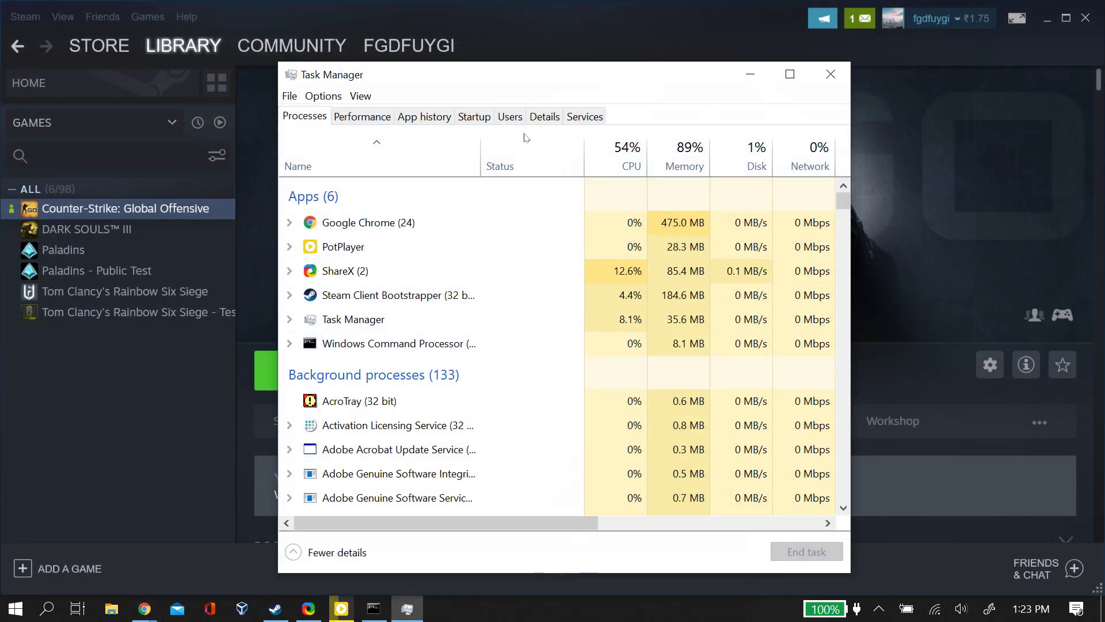
End the Windows Command Processor and Steam Client Bootstrapper tasks.
{"action": "left_click", "coordinate": [432, 345]}
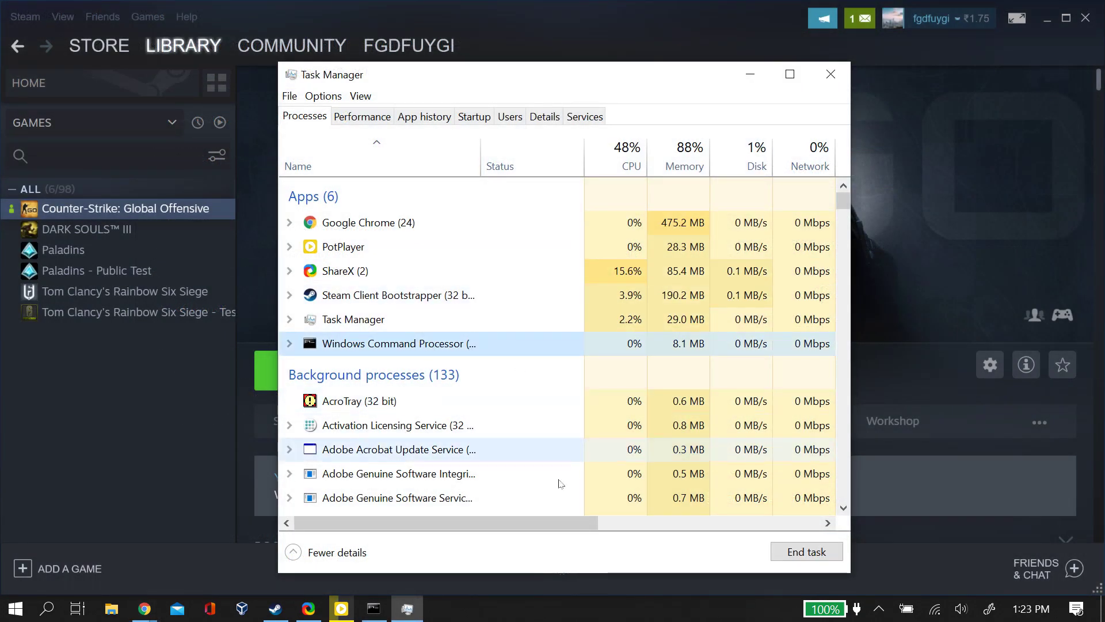
{"action": "left_click", "coordinate": [808, 558]}
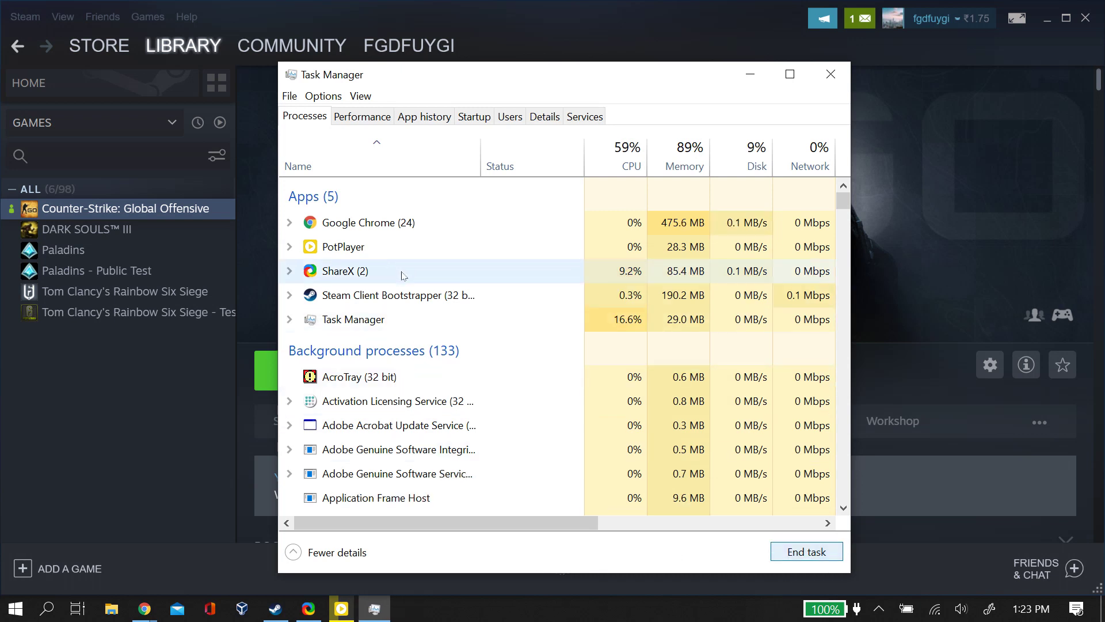
{"action": "left_click", "coordinate": [396, 297]}
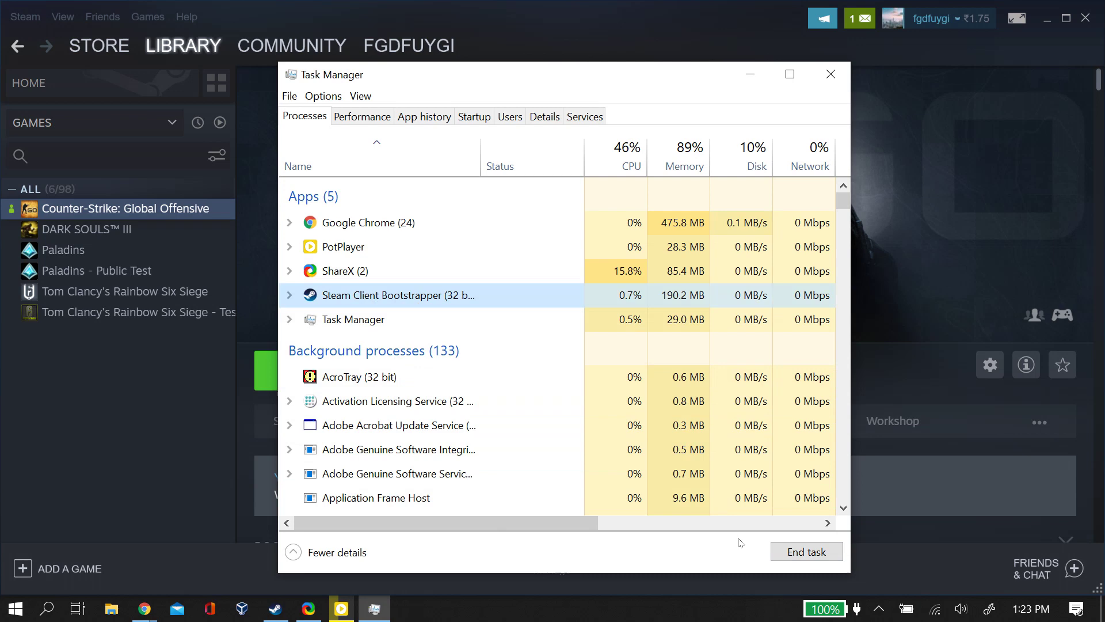
{"action": "left_click", "coordinate": [787, 553]}
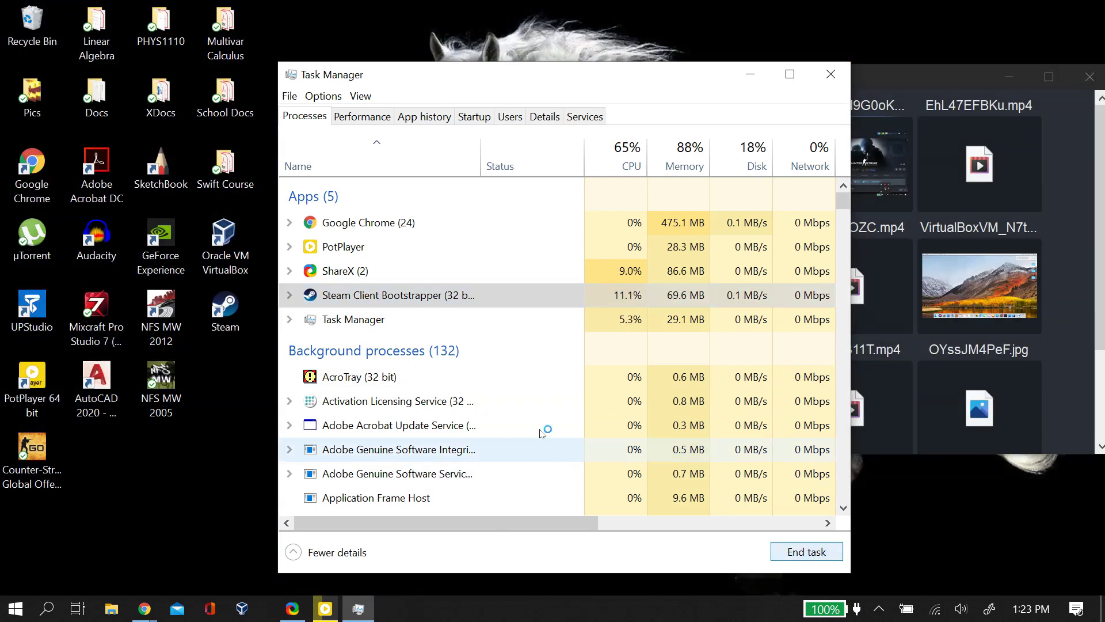
{"action": "left_click_drag", "start_coordinate": [843, 200], "coordinate": [849, 372]}
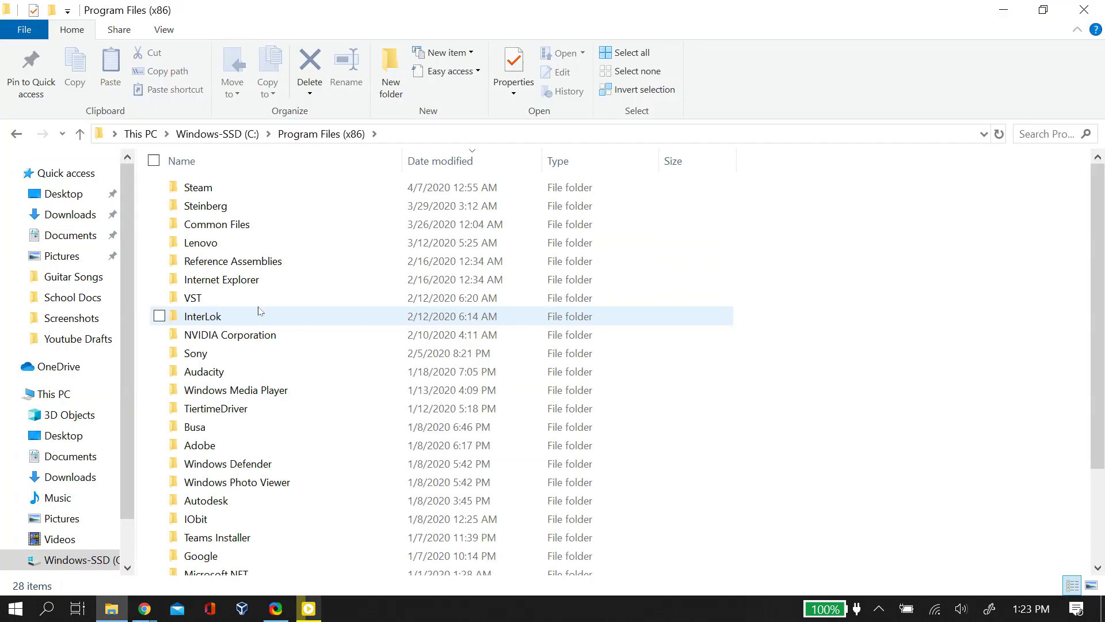
Navigate File Explorer into Program Files (x86)\Steam\bin.
{"action": "key", "text": "Down"}
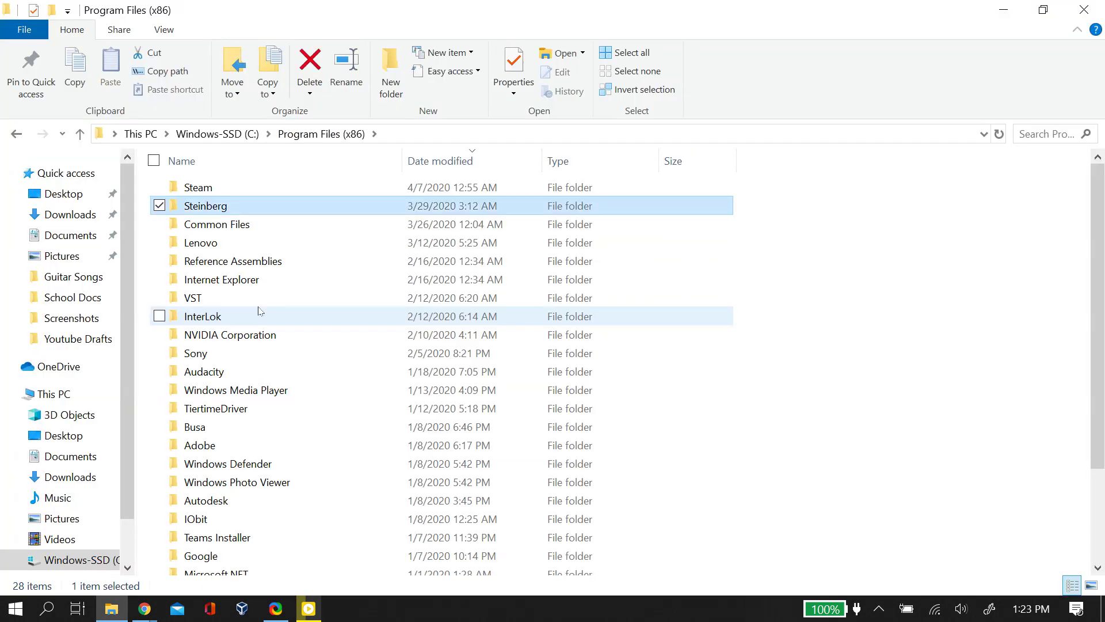
{"action": "key", "text": "Up"}
{"action": "key", "text": "Return"}
{"action": "key", "text": "Down"}
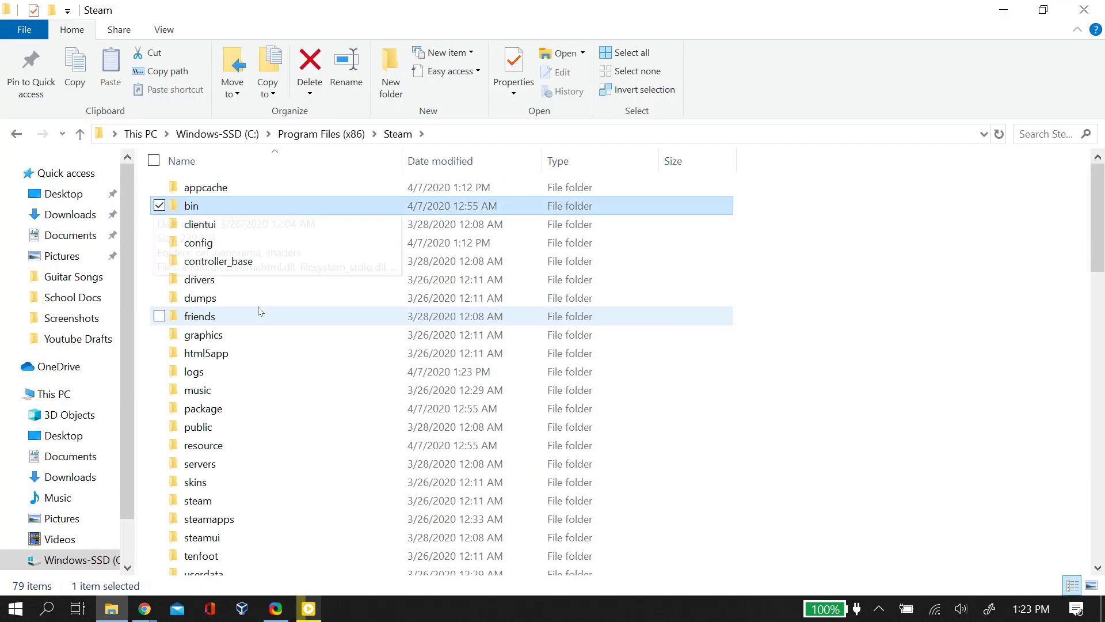
{"action": "key", "text": "Return"}
{"action": "scroll", "coordinate": [898, 293], "scroll_direction": "down", "scroll_amount": 2}
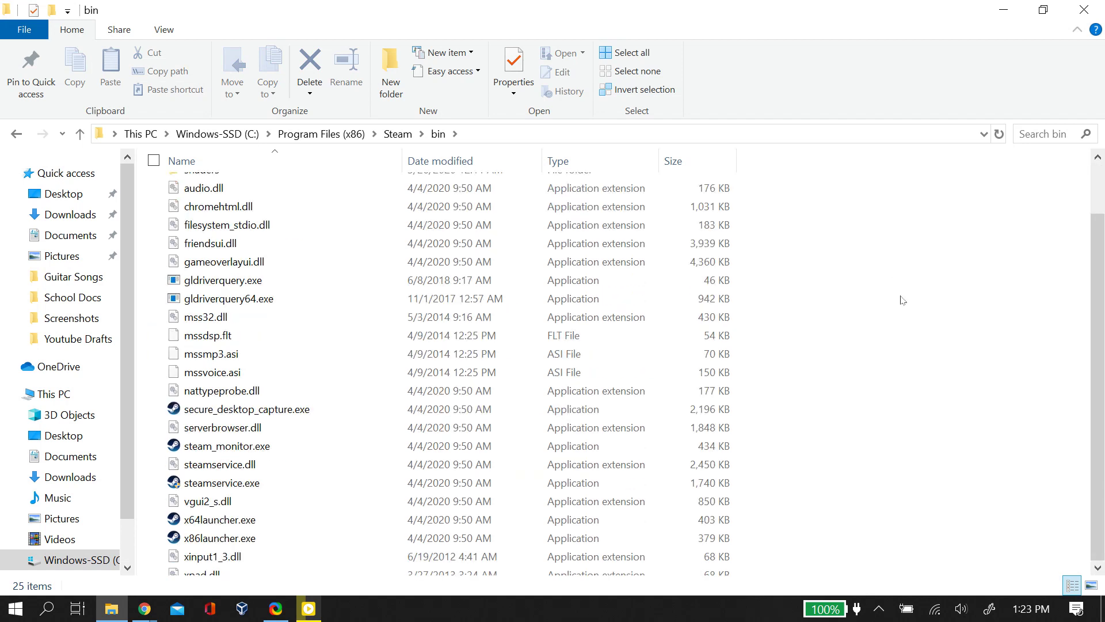
Select the full bin folder path in the address bar and minimize File Explorer.
{"action": "double_click", "coordinate": [542, 136]}
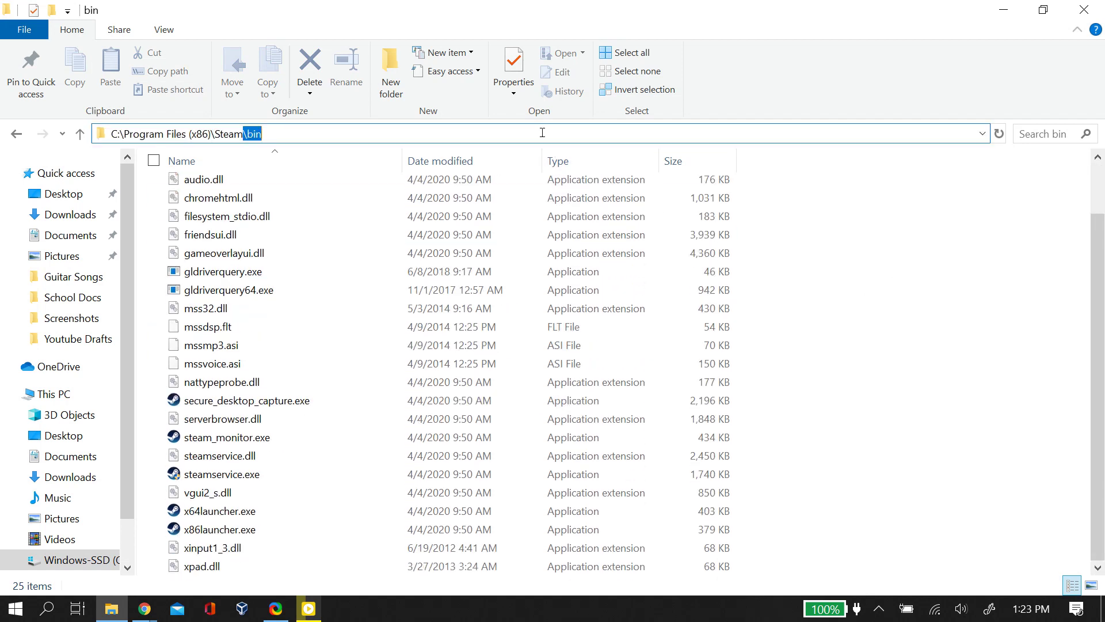
{"action": "left_click", "coordinate": [322, 128]}
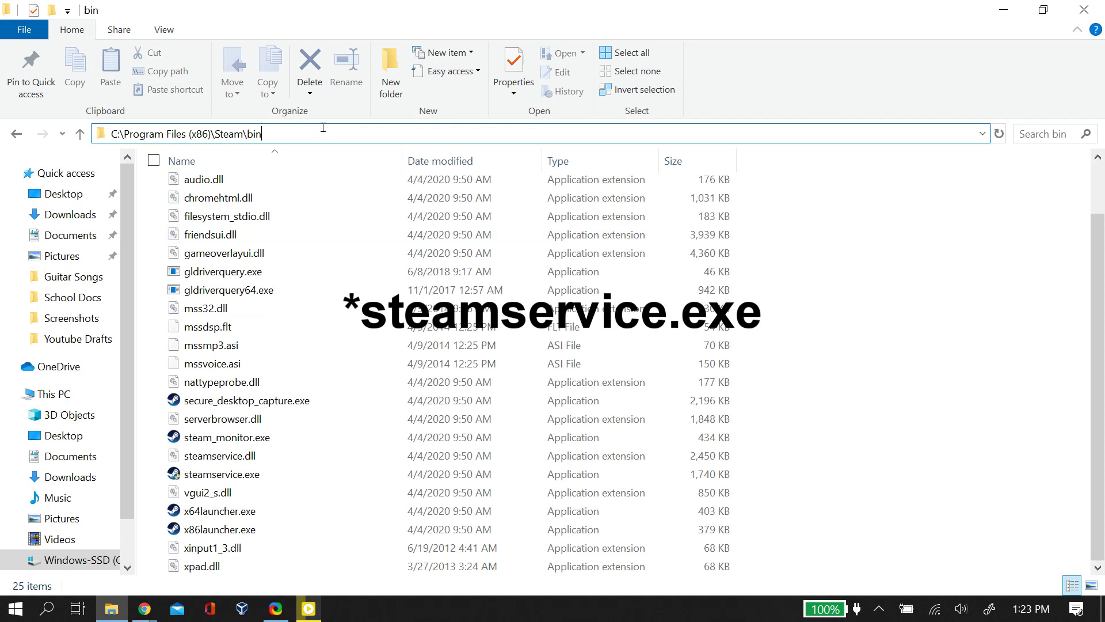
{"action": "double_click", "coordinate": [339, 127]}
{"action": "left_click_drag", "start_coordinate": [339, 127], "coordinate": [102, 110]}
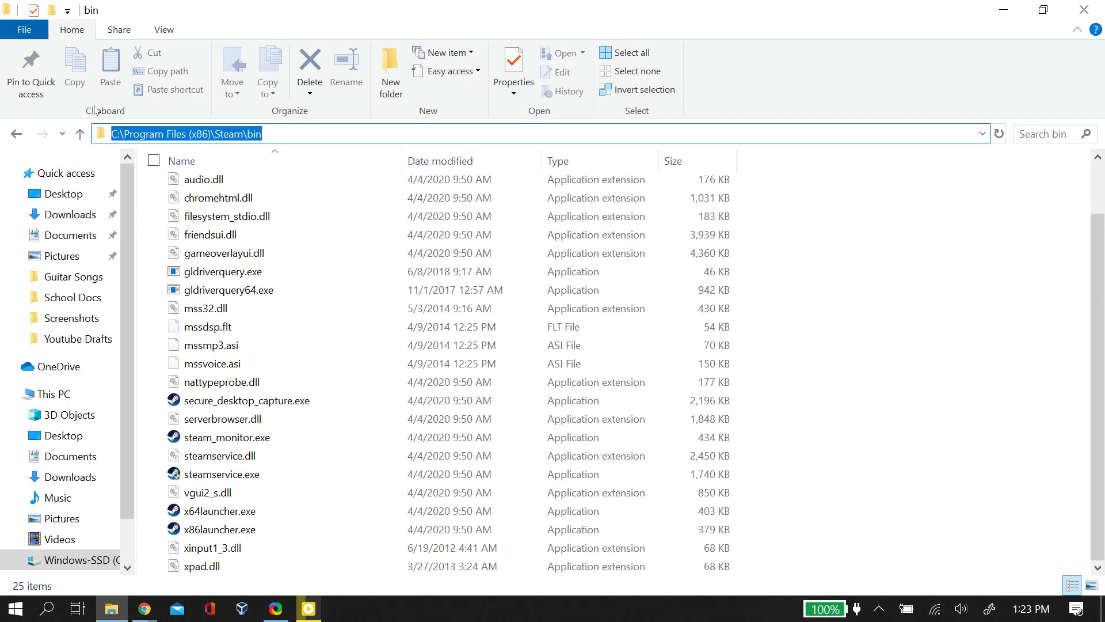
{"action": "left_click", "coordinate": [1001, 7]}
Run 'steamservice.exe /repair' from the Steam bin path via the Run dialog.
{"action": "left_click", "coordinate": [48, 609]}
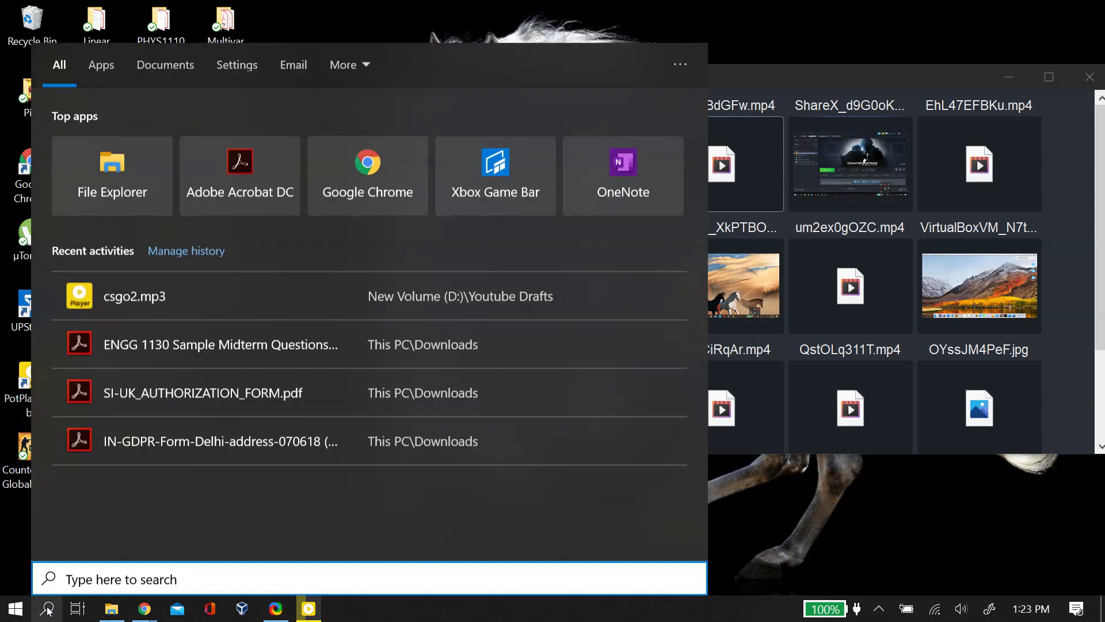
{"action": "type", "text": "run"}
{"action": "key", "text": "Return"}
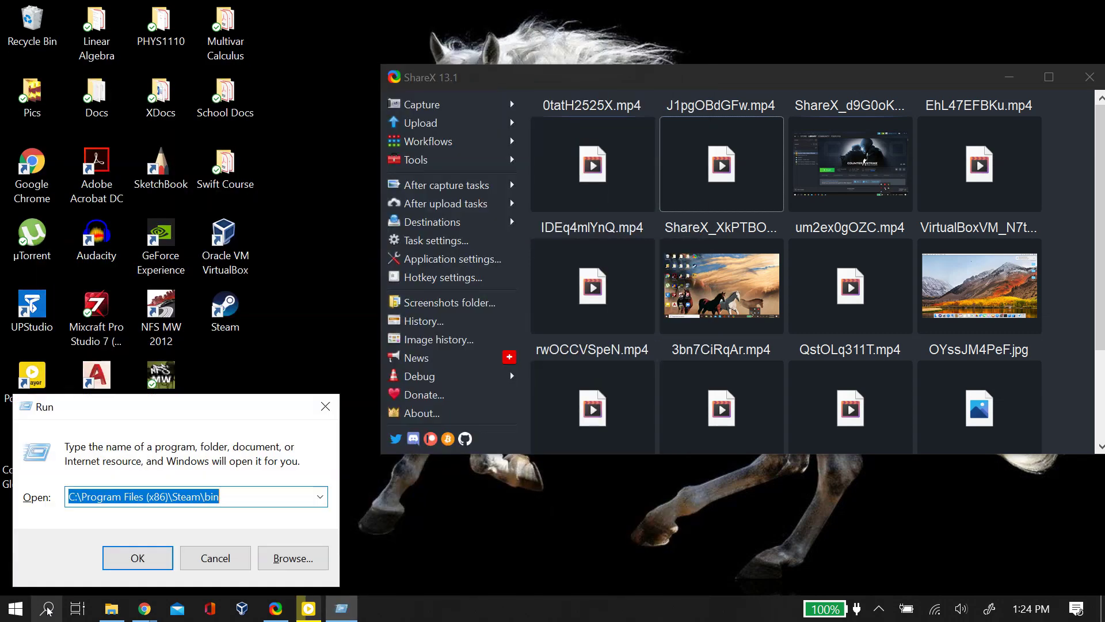
{"action": "key", "text": "End"}
{"action": "type", "text": "\\S"}
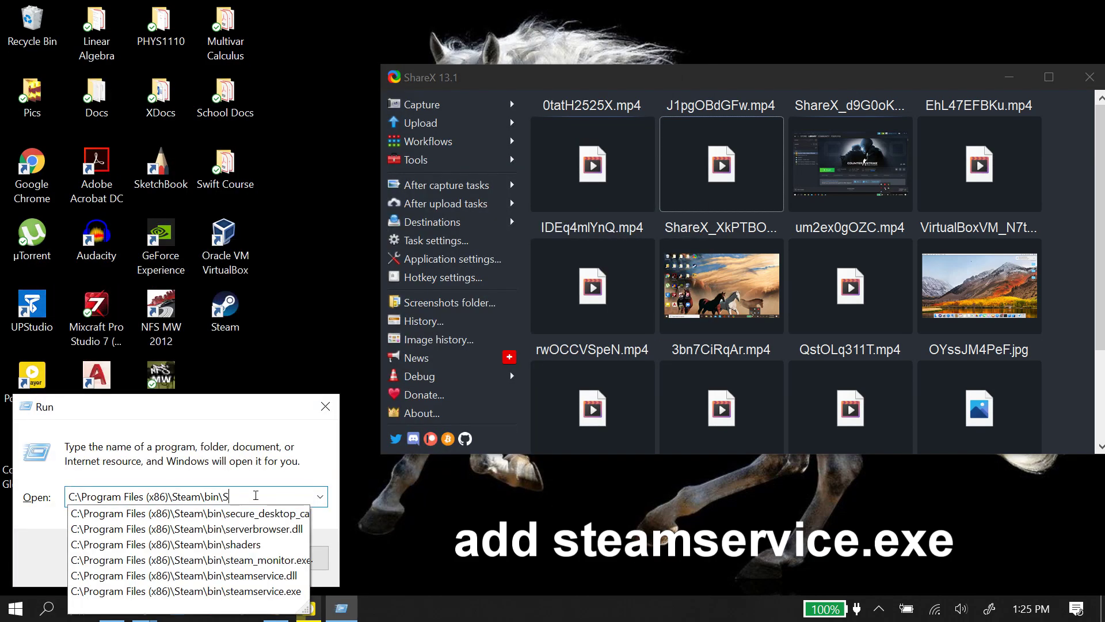
{"action": "key", "text": "Down"}
{"action": "key", "text": "Down"}
{"action": "key", "text": "Down"}
{"action": "key", "text": "Down"}
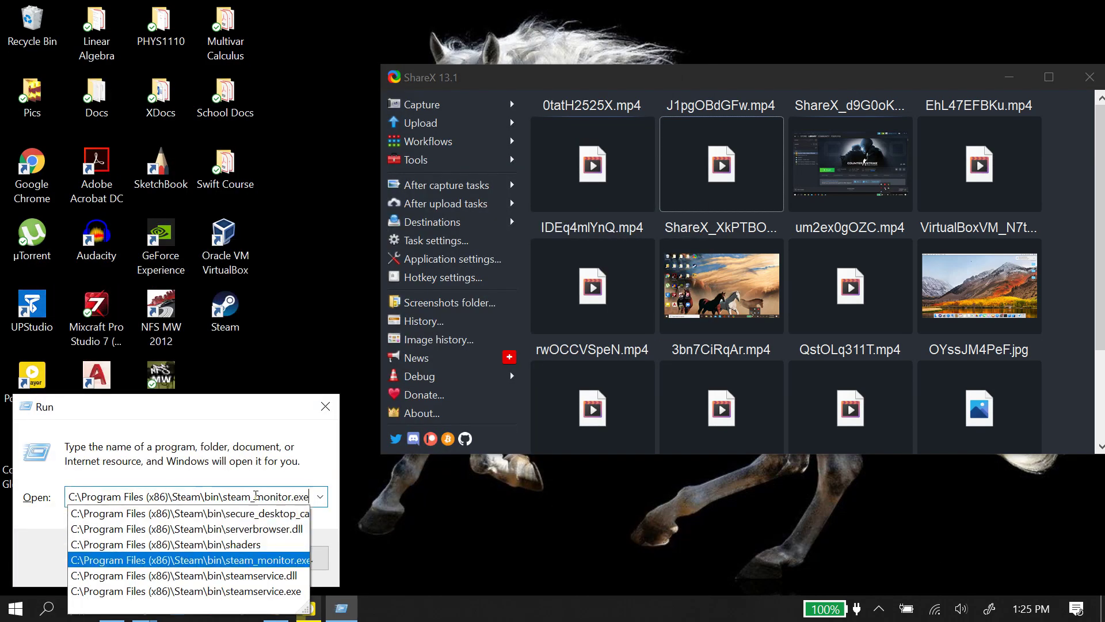
{"action": "key", "text": "Down"}
{"action": "key", "text": "Down"}
{"action": "type", "text": "/"}
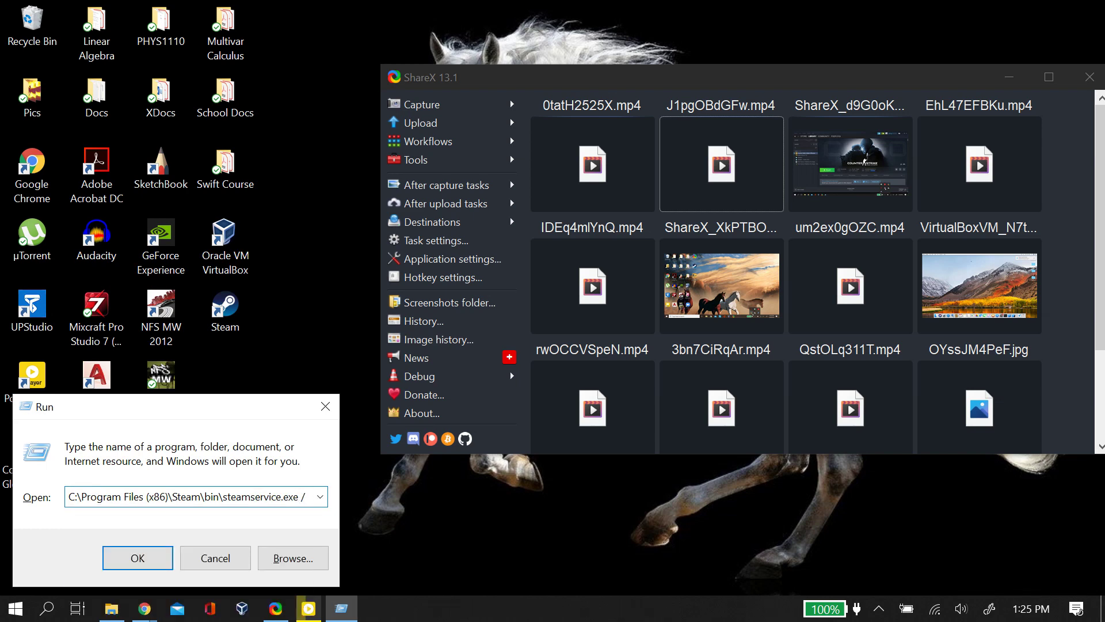
{"action": "type", "text": "repair"}
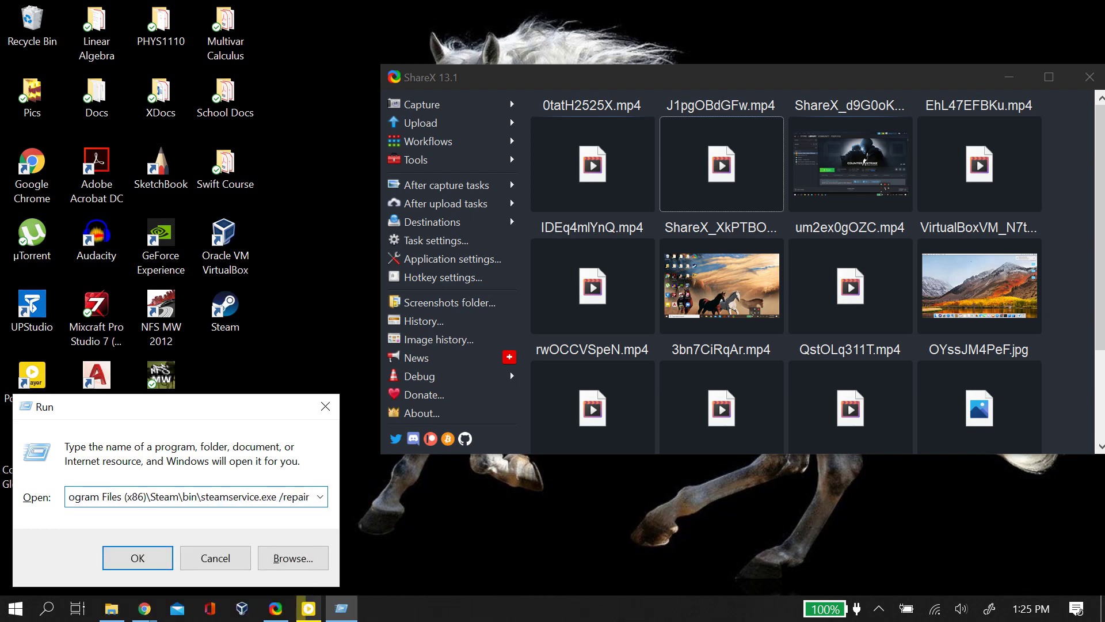
{"action": "key", "text": "Return"}
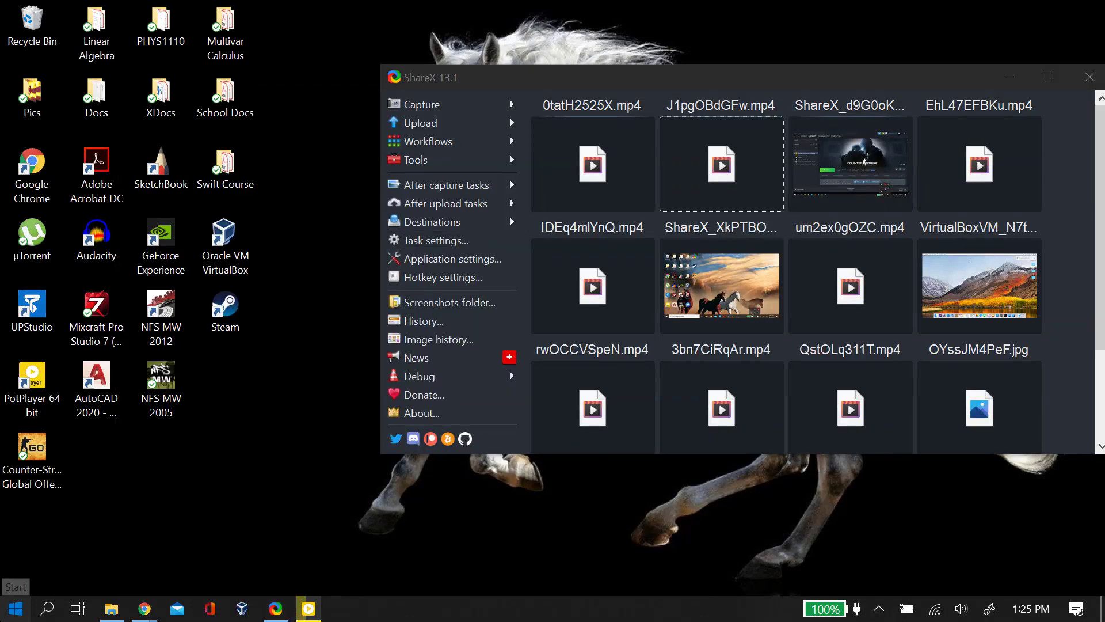
Run 'sfc /scannow' in Command Prompt launched as administrator.
{"action": "left_click", "coordinate": [16, 609]}
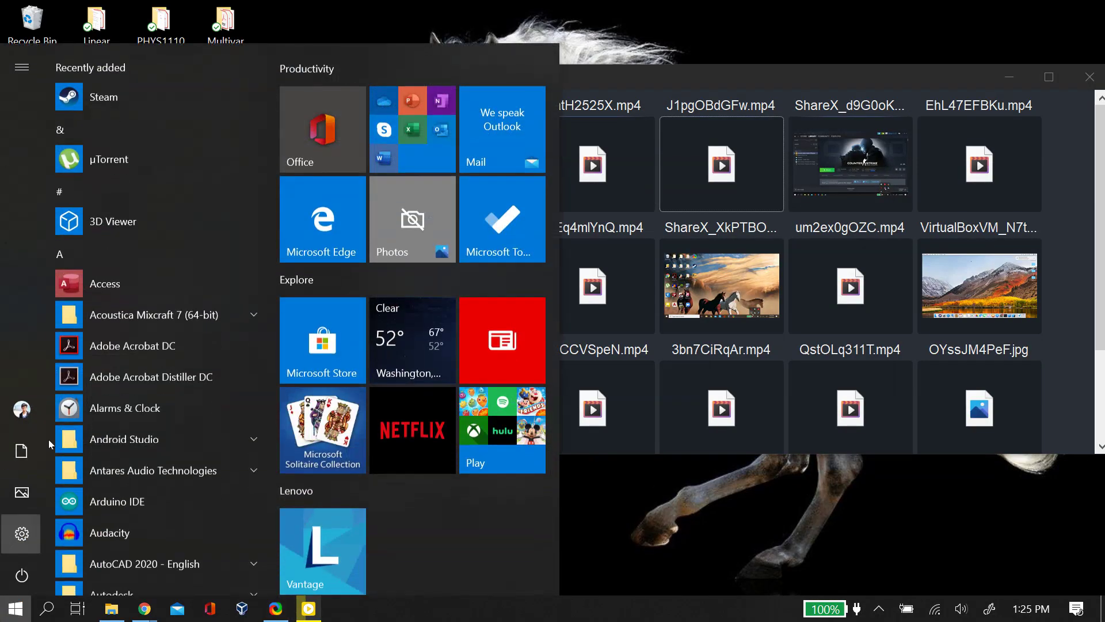
{"action": "type", "text": "comm"}
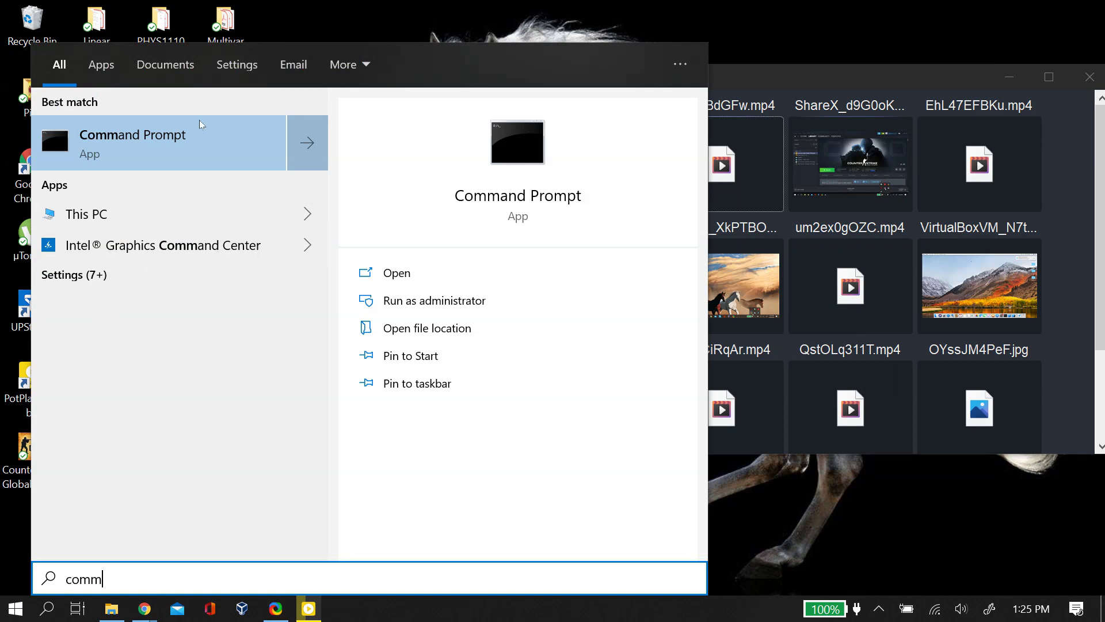
{"action": "right_click", "coordinate": [202, 129]}
{"action": "left_click", "coordinate": [216, 138]}
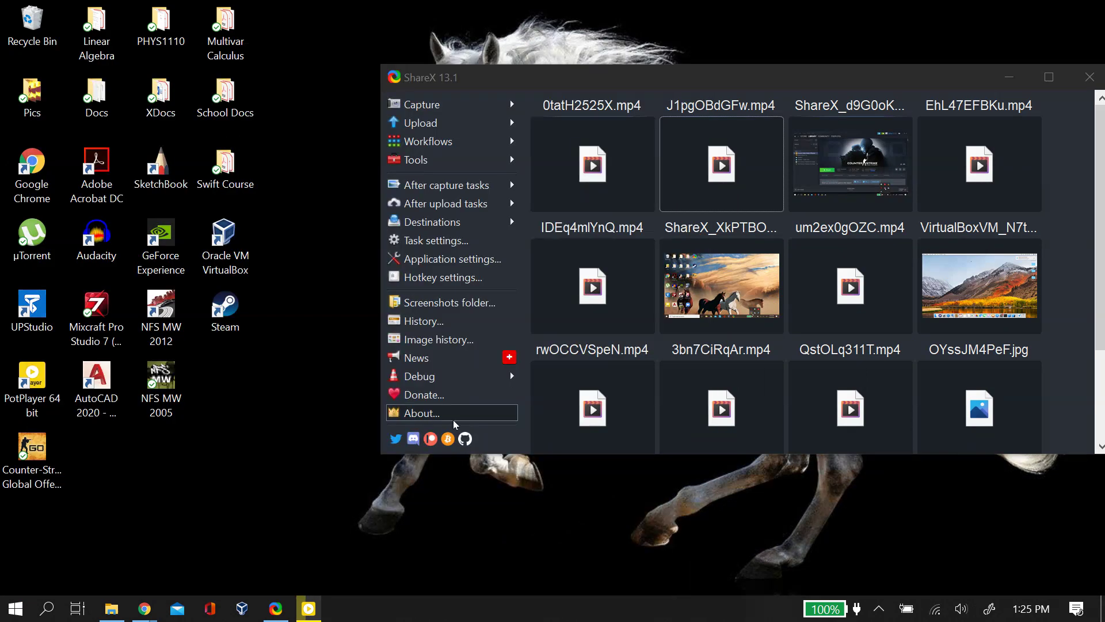
{"action": "type", "text": "sfc"}
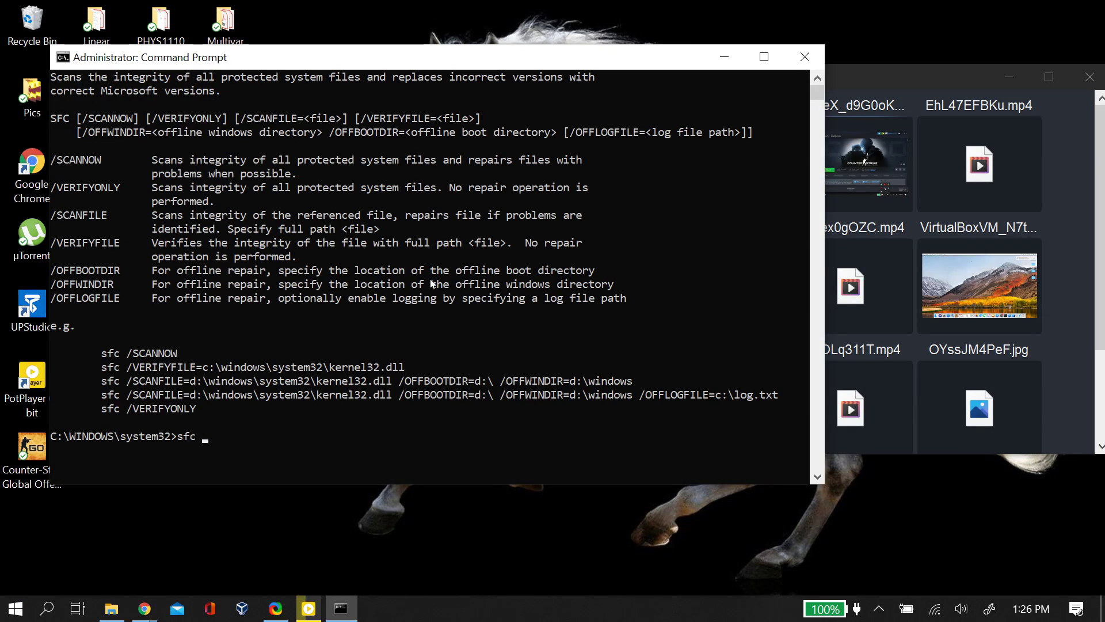
{"action": "type", "text": " /SC"}
{"action": "type", "text": "ANNO"}
{"action": "type", "text": "W"}
{"action": "key", "text": "Return"}
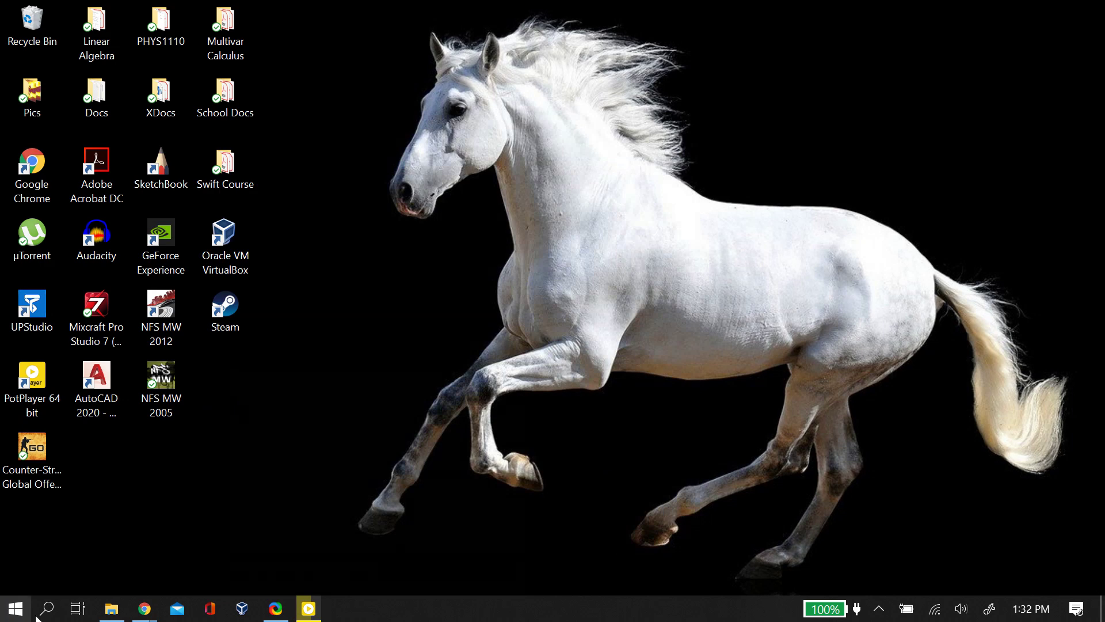
Open View advanced system settings by searching 'advanced' under Control Panel's System and Security.
{"action": "key", "text": "super"}
{"action": "left_click", "coordinate": [47, 608]}
{"action": "type", "text": "co"}
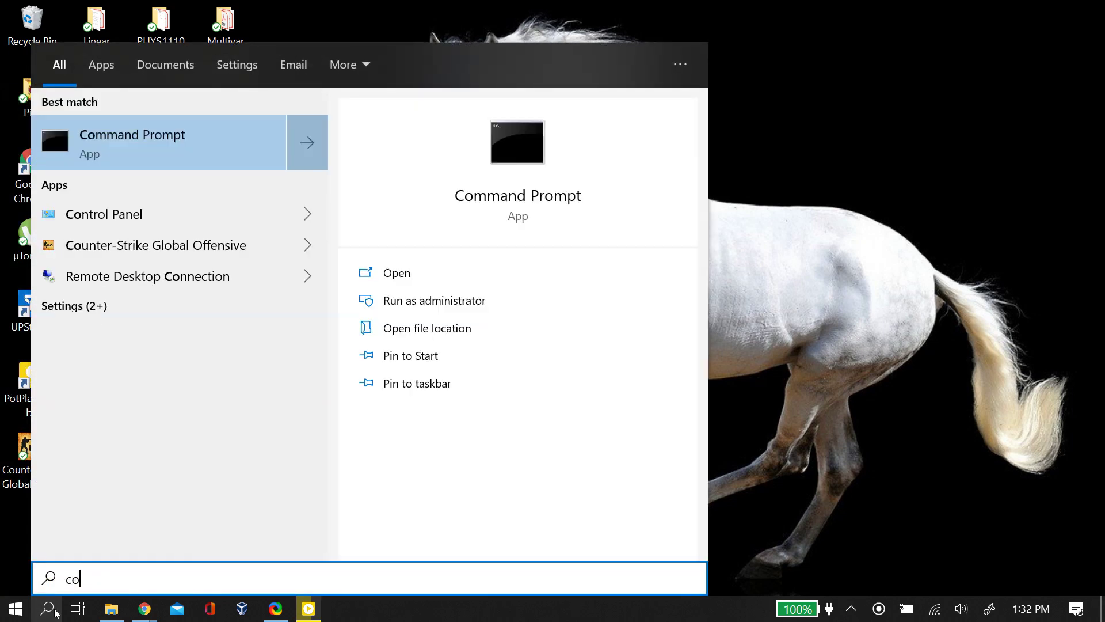
{"action": "type", "text": "ntrol panel"}
{"action": "key", "text": "Return"}
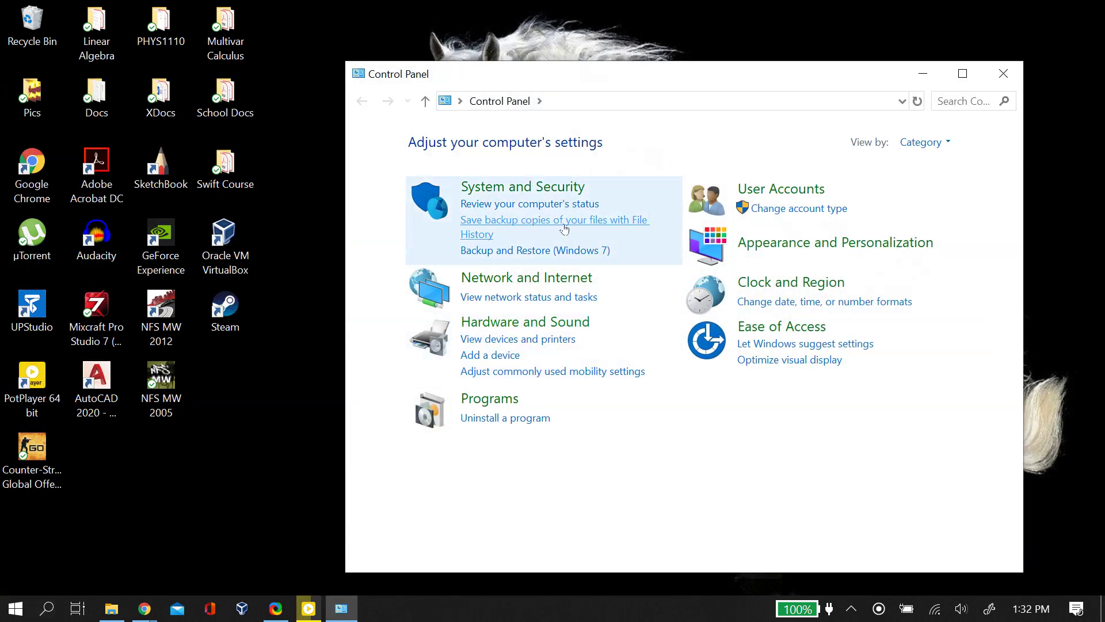
{"action": "left_click", "coordinate": [550, 188]}
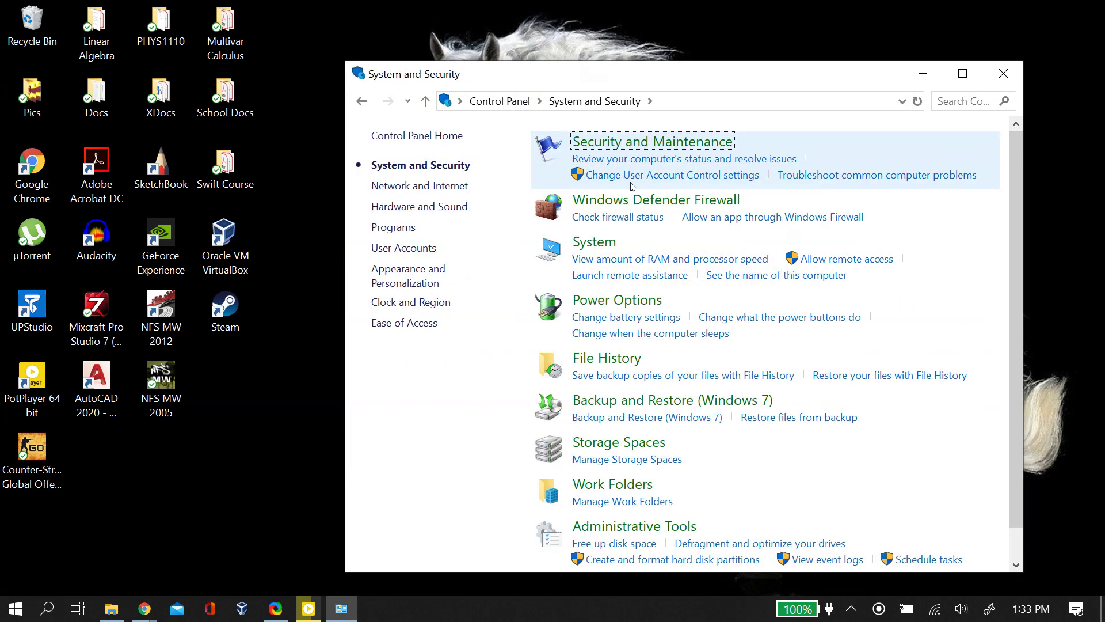
{"action": "left_click", "coordinate": [946, 103]}
{"action": "type", "text": "ad"}
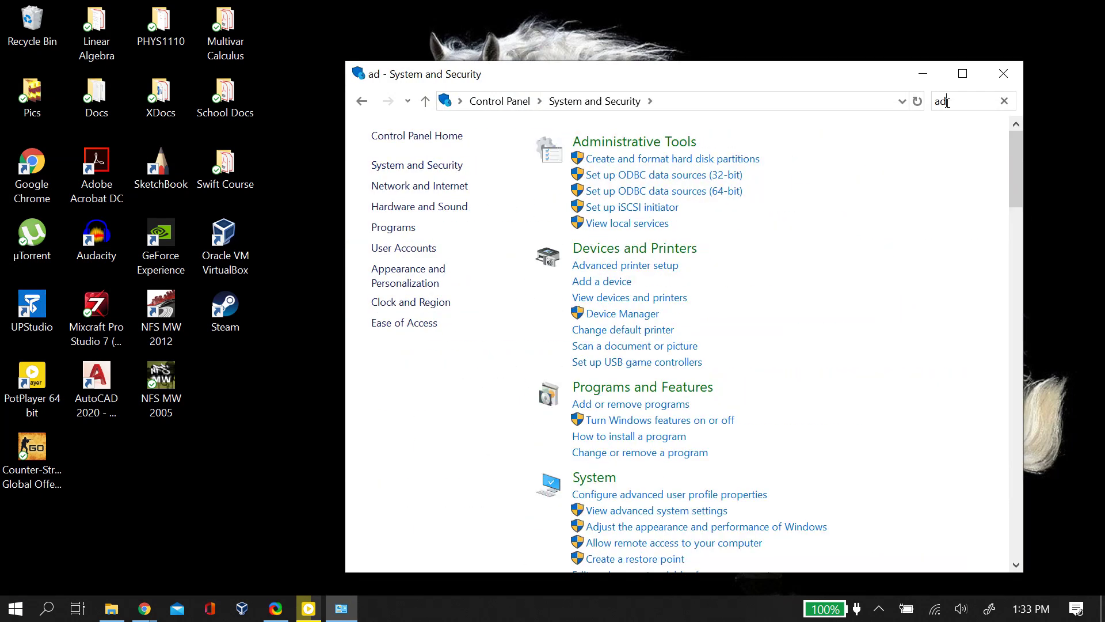
{"action": "type", "text": "vanced"}
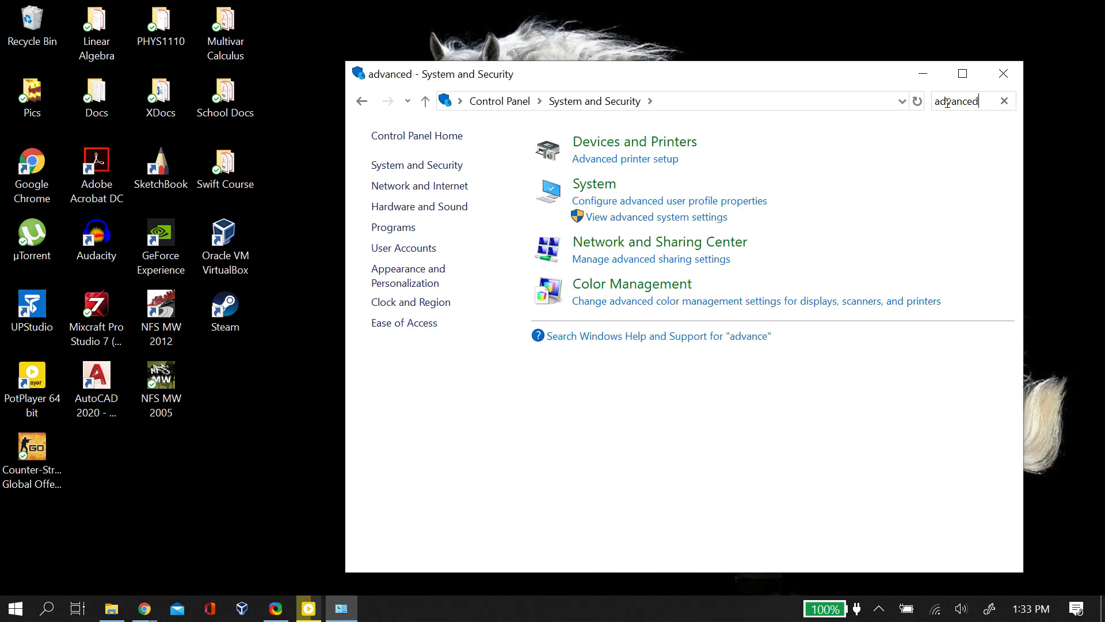
{"action": "left_click", "coordinate": [696, 218]}
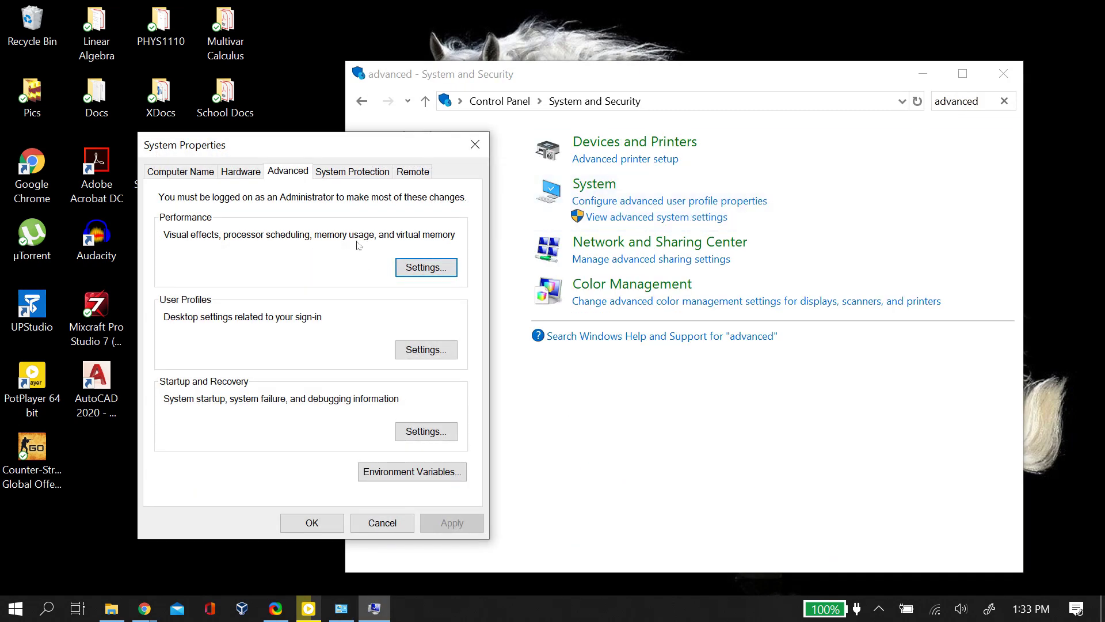
Apply 'Turn on DEP for all programs and services except those I select' and accept the restart notice.
{"action": "left_click", "coordinate": [410, 269]}
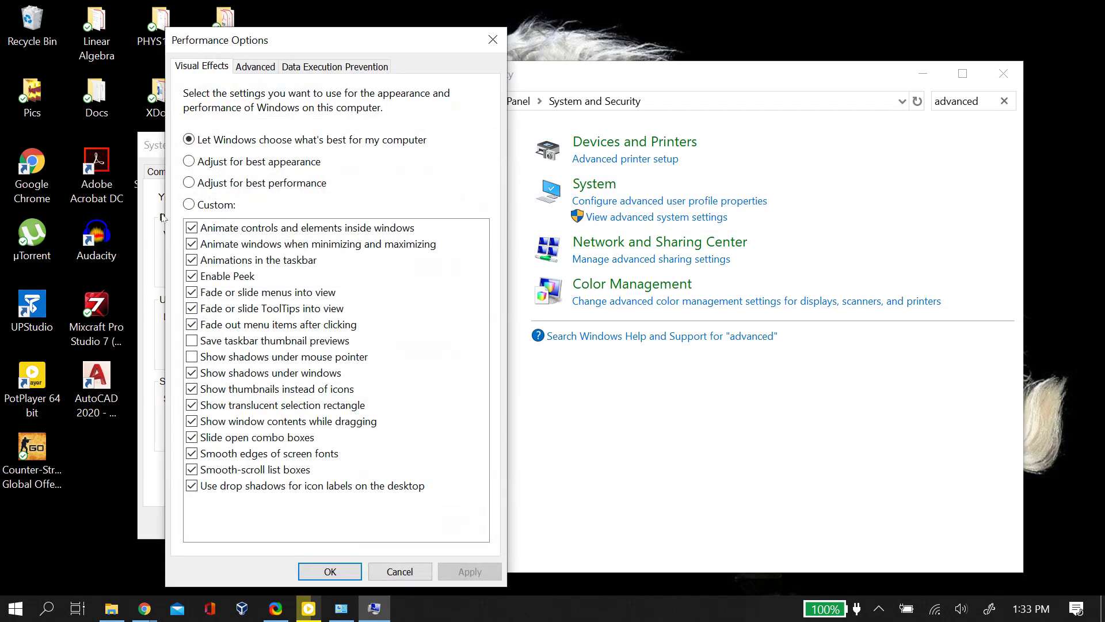
{"action": "left_click", "coordinate": [316, 68]}
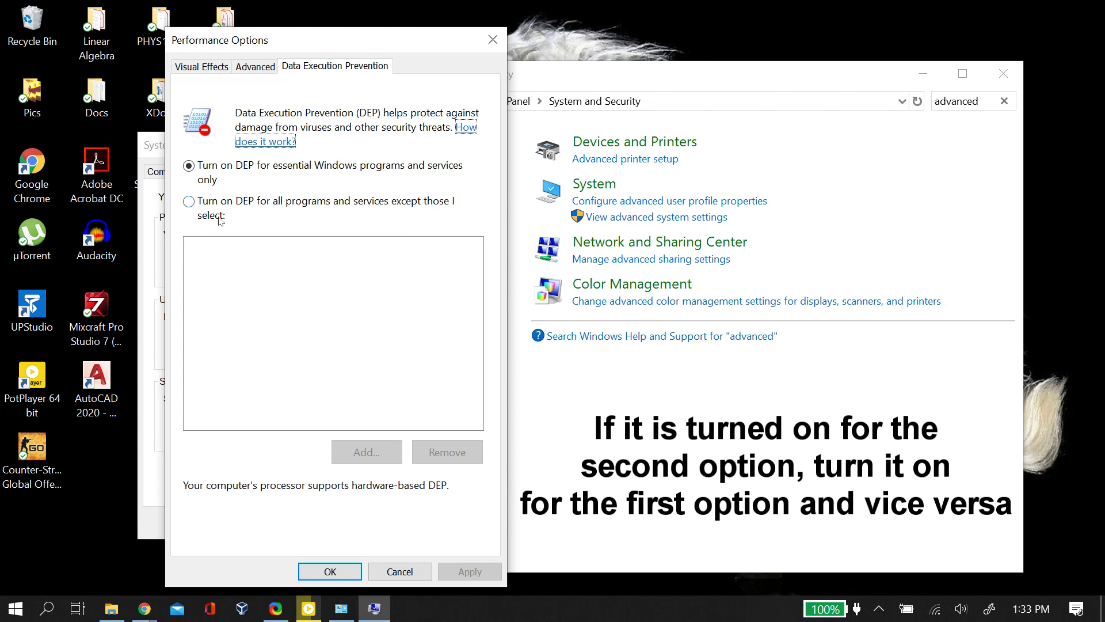
{"action": "left_click", "coordinate": [272, 204]}
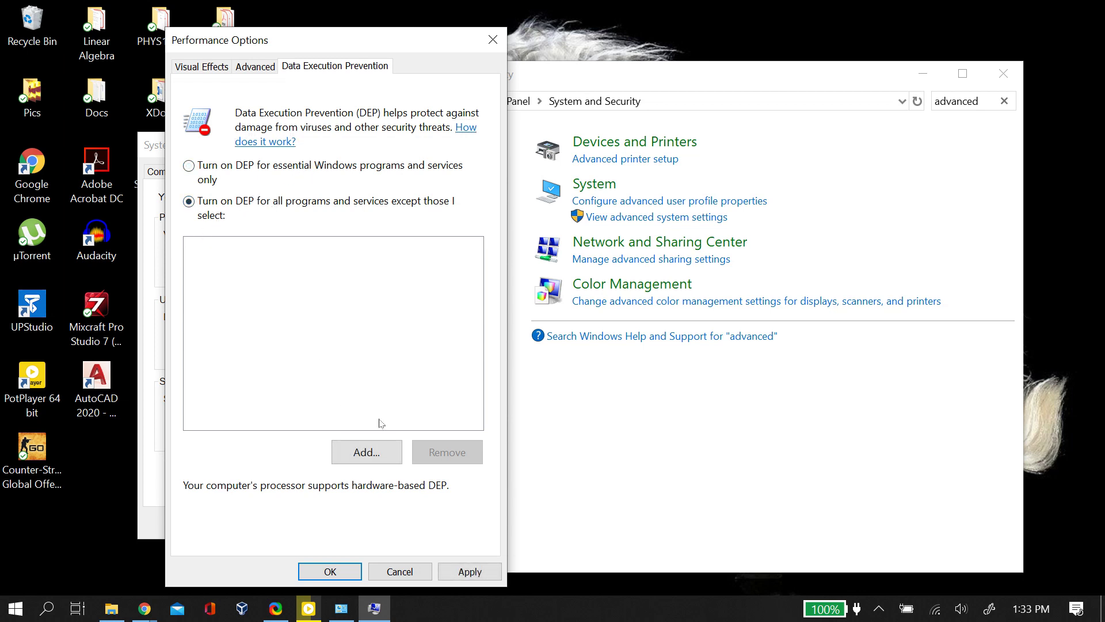
{"action": "left_click", "coordinate": [470, 571]}
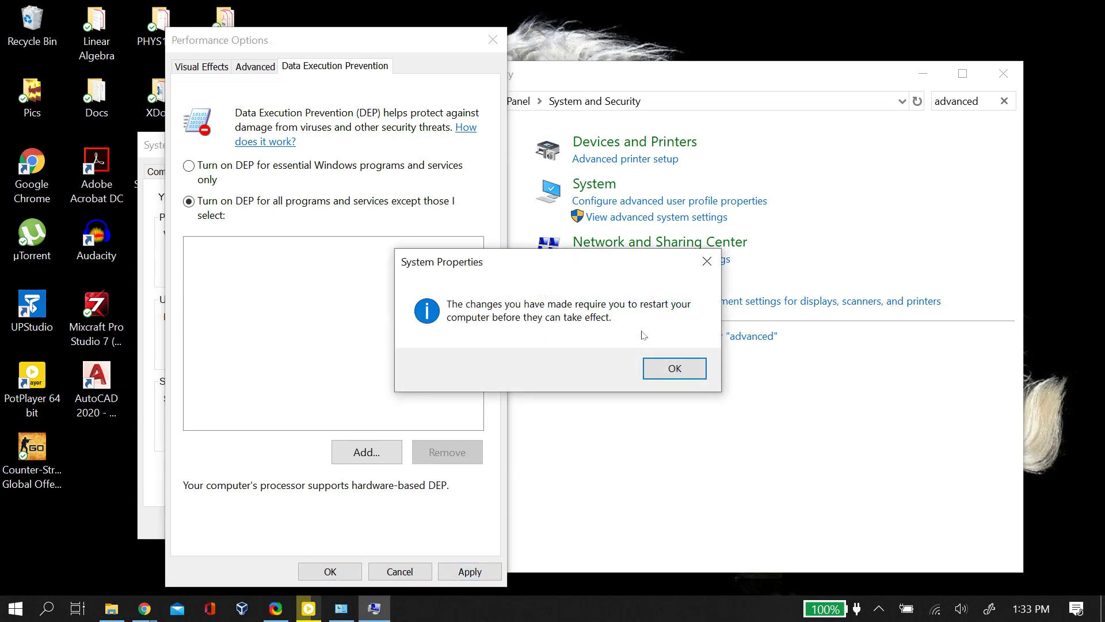
{"action": "left_click", "coordinate": [666, 367]}
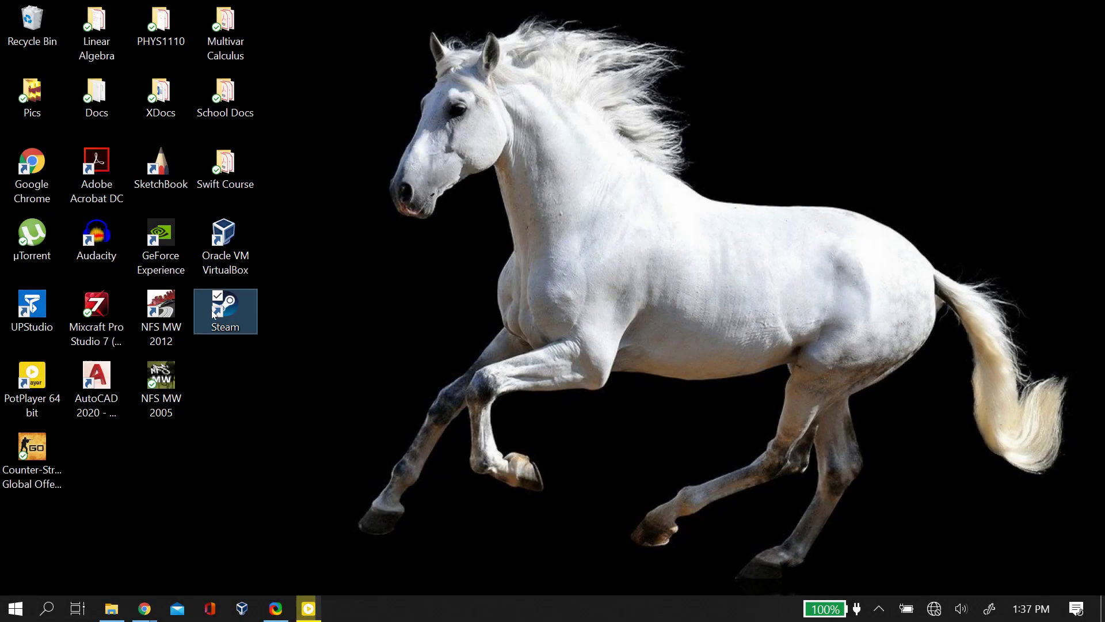
Bring up the context menu for the Steam desktop shortcut to relaunch Steam.
{"action": "right_click", "coordinate": [217, 307]}
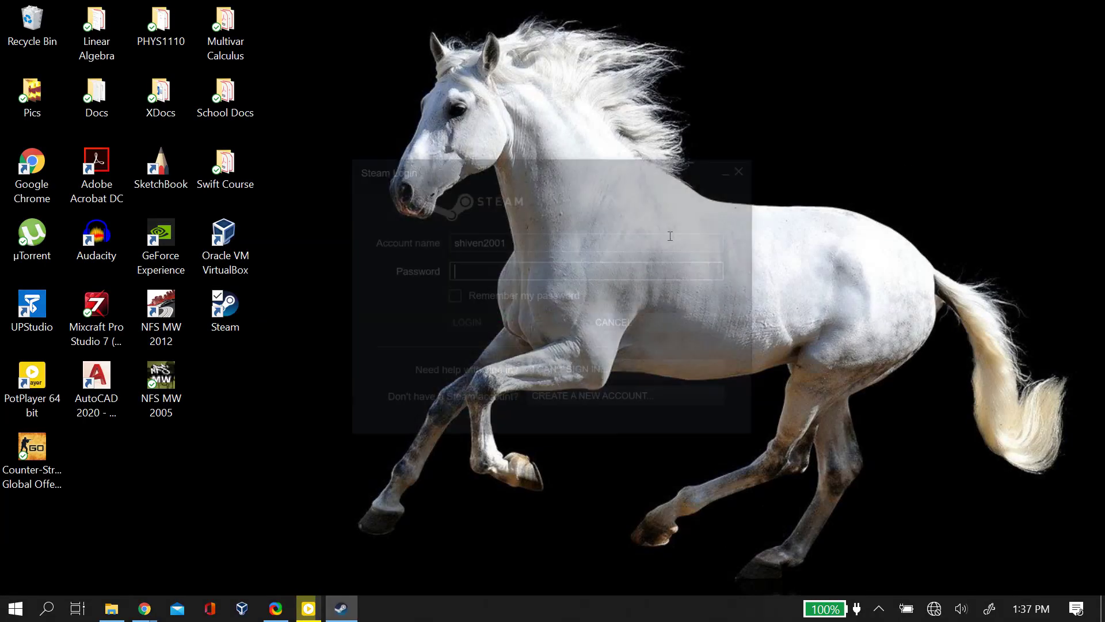
{"action": "type", "text": "•"}
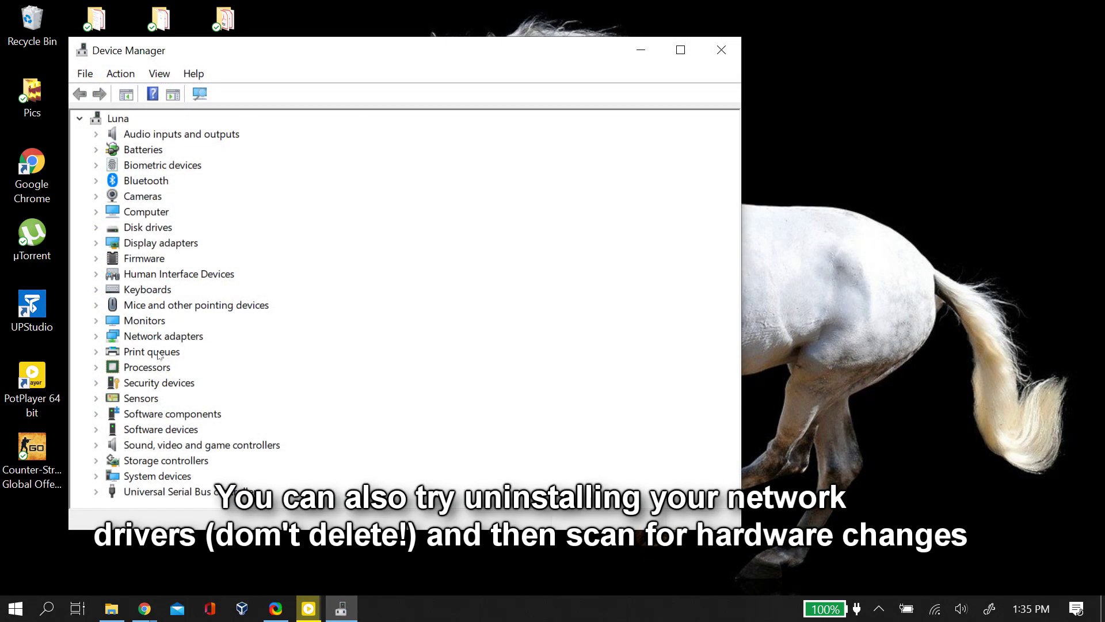
Uninstall the Intel Wireless-AC 9560 adapter, keeping its driver, then scan for hardware changes to restore it.
{"action": "double_click", "coordinate": [162, 343]}
{"action": "scroll", "coordinate": [190, 328], "scroll_direction": "down", "scroll_amount": 1}
{"action": "left_click", "coordinate": [207, 308]}
{"action": "right_click", "coordinate": [249, 304]}
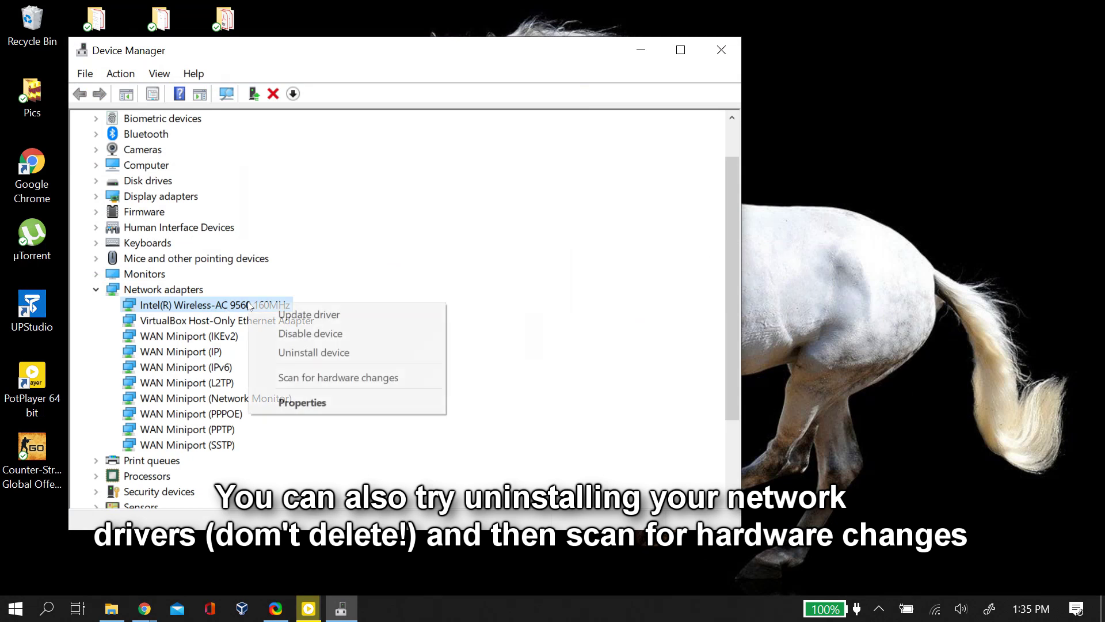
{"action": "left_click", "coordinate": [324, 352]}
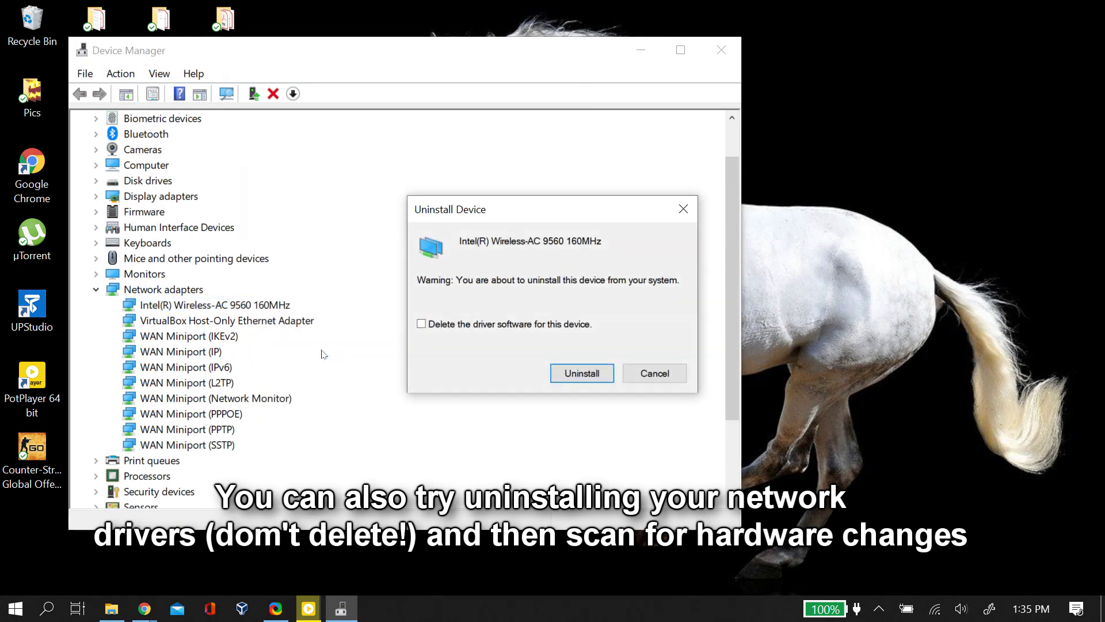
{"action": "left_click", "coordinate": [605, 373]}
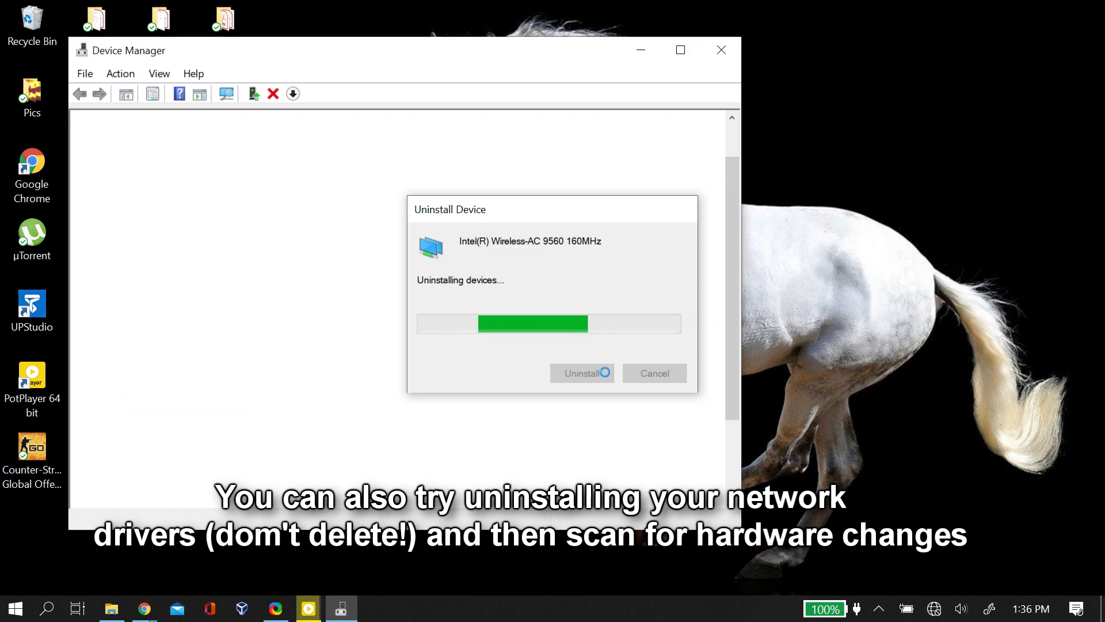
{"action": "left_click", "coordinate": [86, 76]}
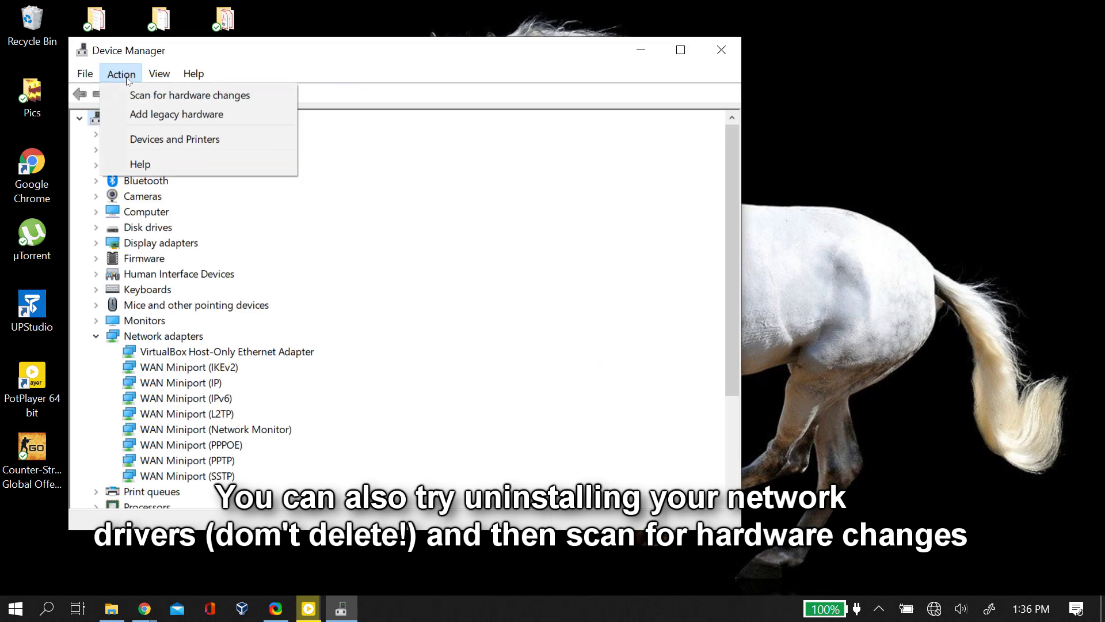
{"action": "left_click", "coordinate": [151, 95]}
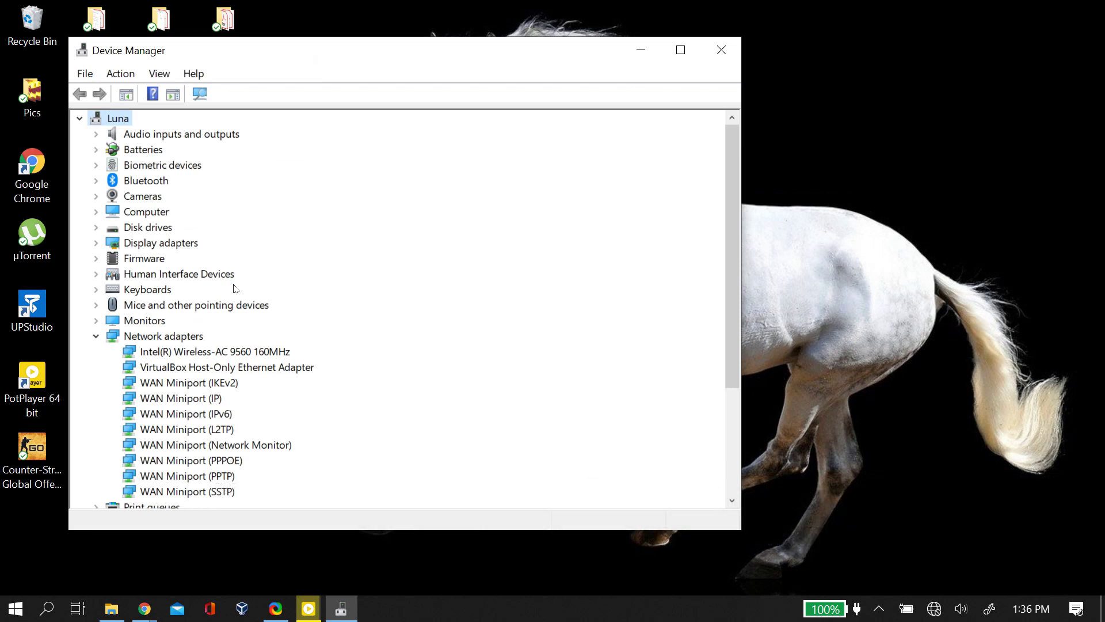
Auto-search drivers for the Intel Wireless-AC 9560, confirm the best one is installed, and close Device Manager.
{"action": "left_click", "coordinate": [216, 355]}
{"action": "right_click", "coordinate": [218, 354]}
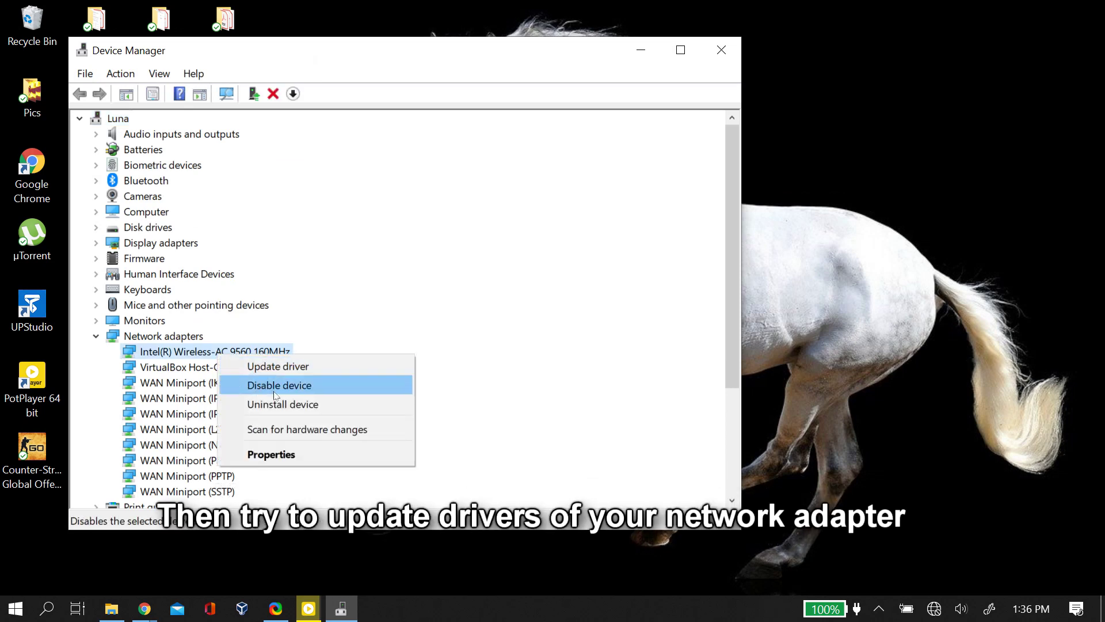
{"action": "left_click", "coordinate": [278, 367]}
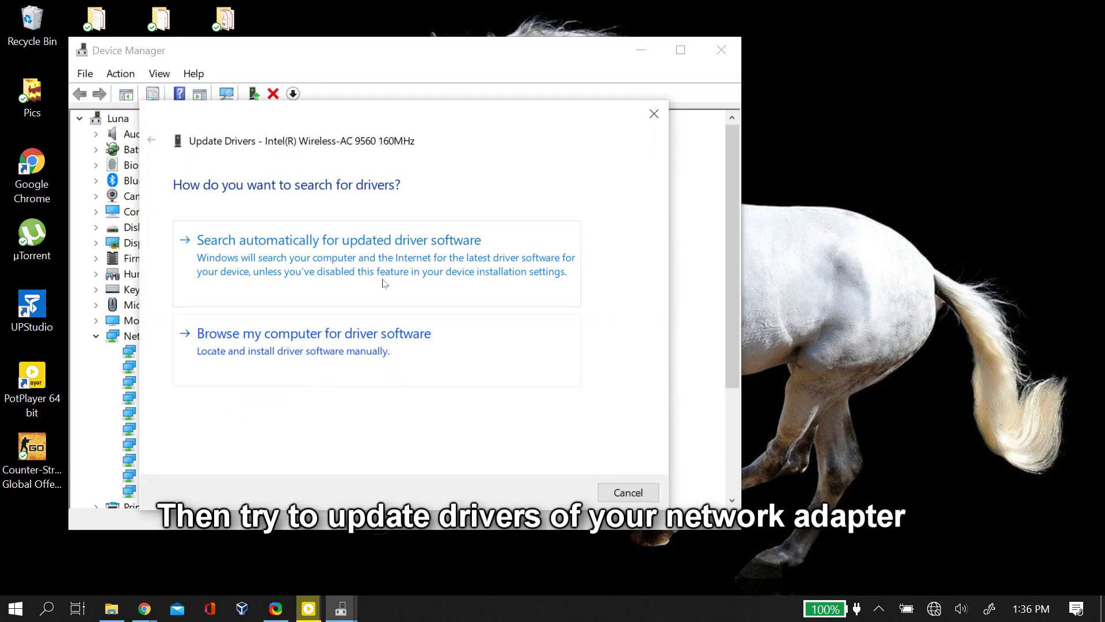
{"action": "left_click", "coordinate": [356, 248]}
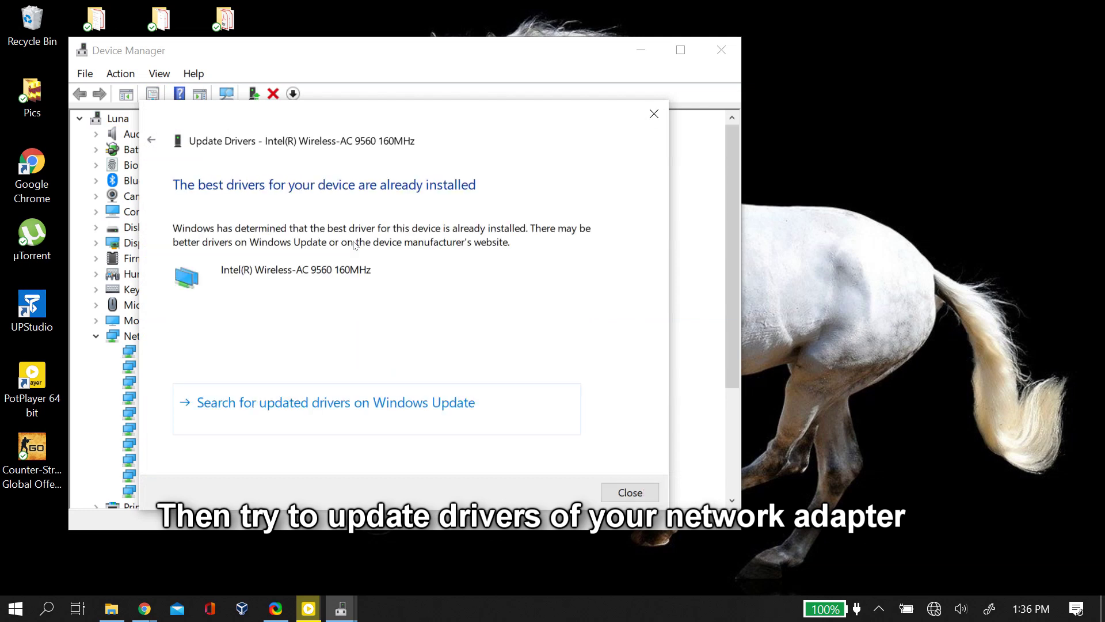
{"action": "left_click", "coordinate": [654, 113]}
{"action": "left_click", "coordinate": [723, 50]}
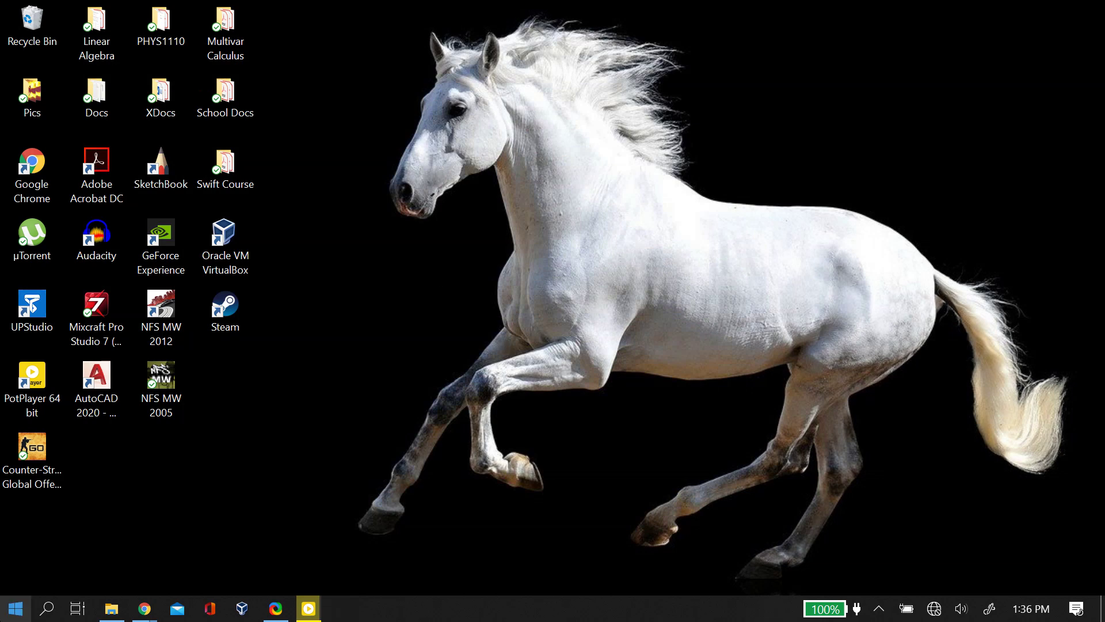
Relaunch Steam from its desktop shortcut, retry the network connection, and submit the login password.
{"action": "left_click", "coordinate": [16, 608]}
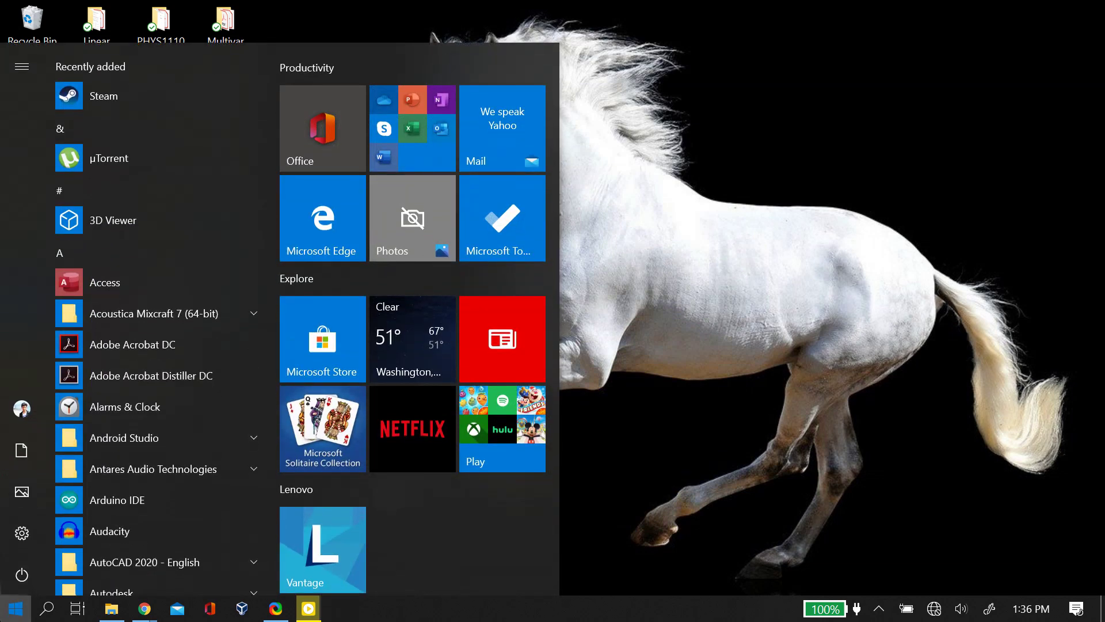
{"action": "left_click", "coordinate": [16, 608]}
{"action": "left_click_drag", "start_coordinate": [319, 349], "coordinate": [199, 294]}
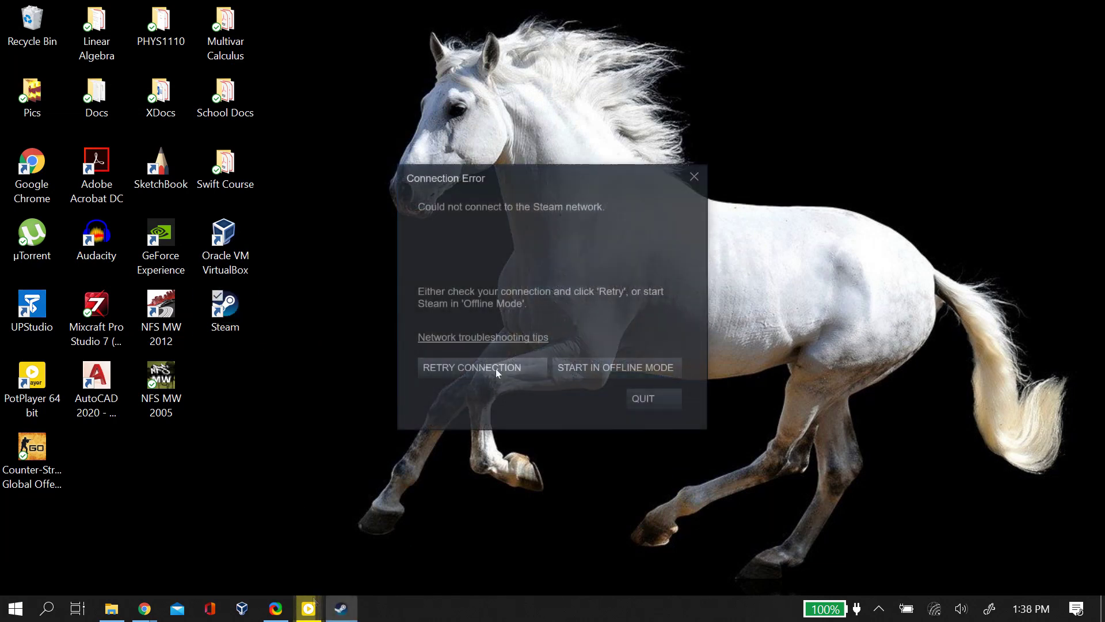
{"action": "left_click", "coordinate": [495, 369]}
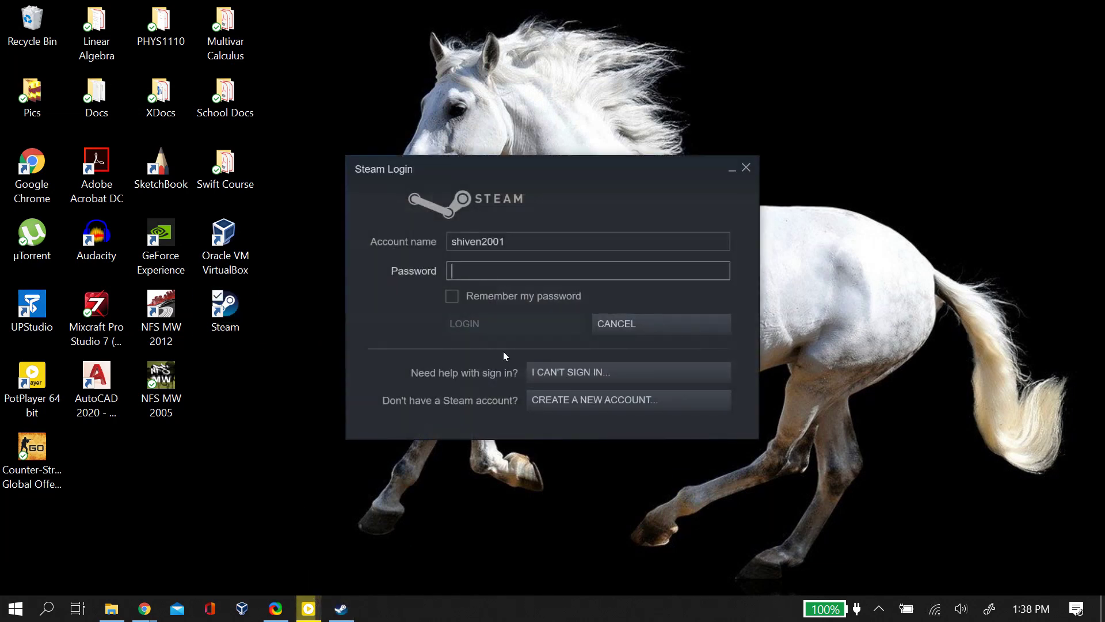
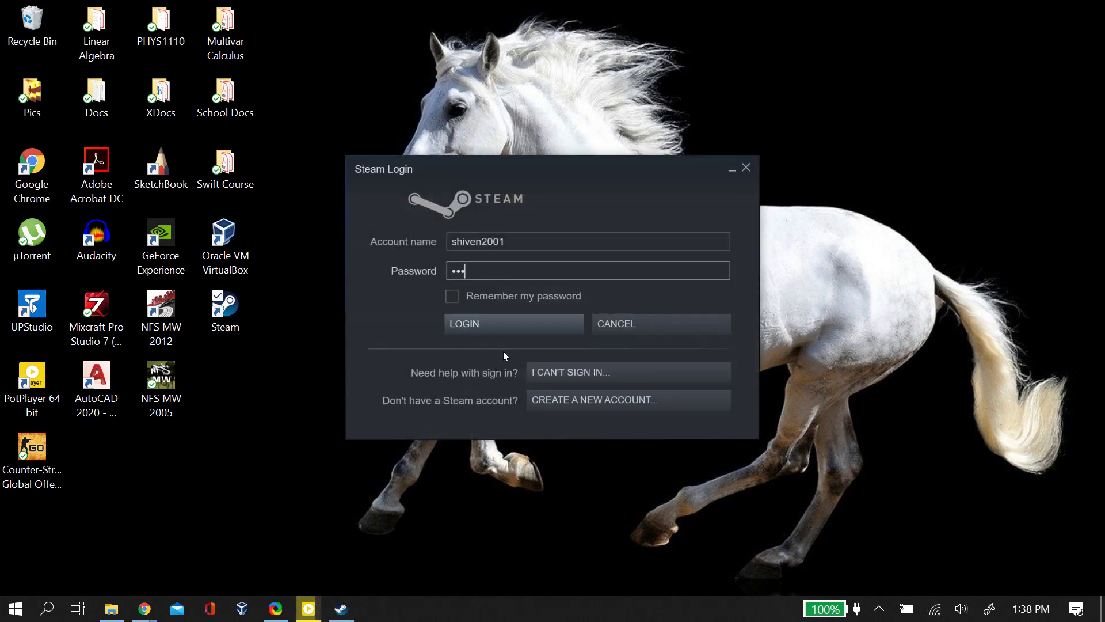
{"action": "key", "text": "Return"}
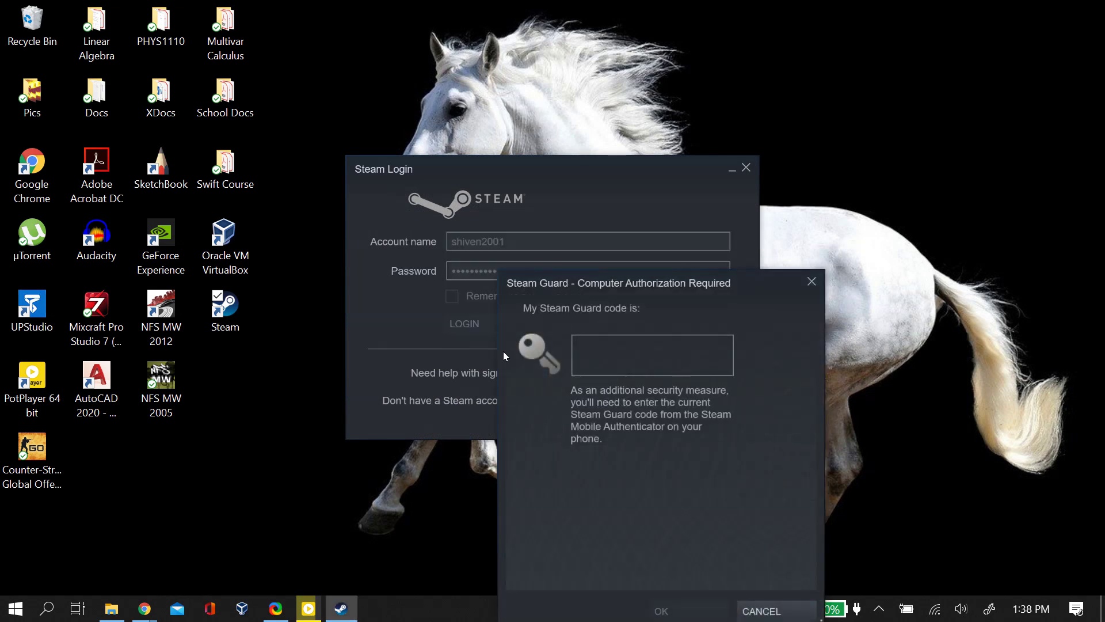
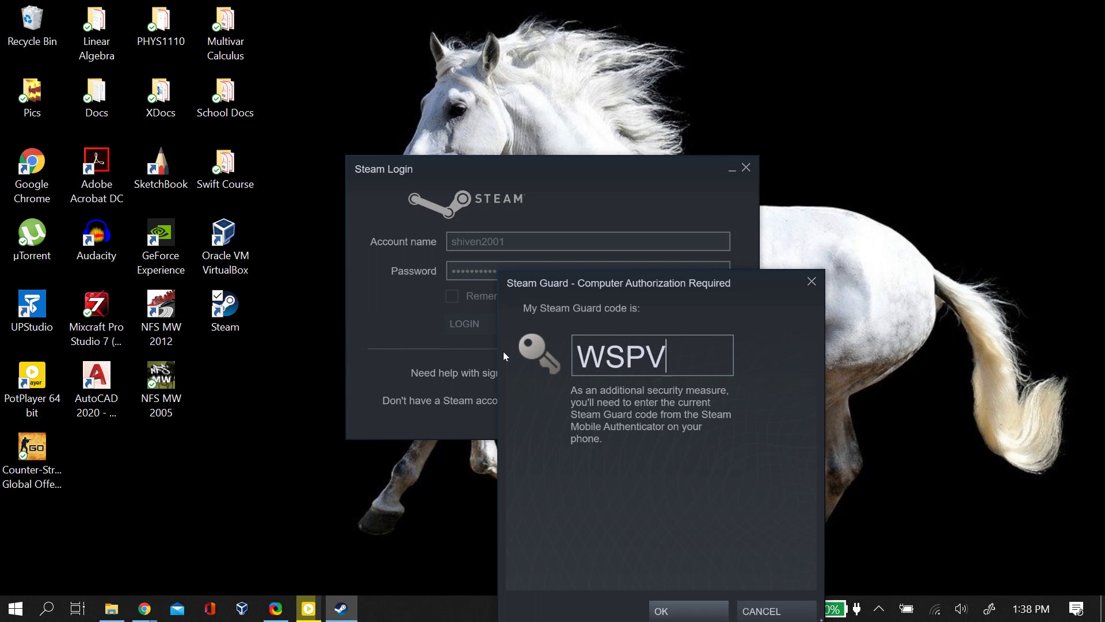
Submit a Steam Guard code, then enter a fresh code with its typo corrected.
{"action": "key", "text": "Return"}
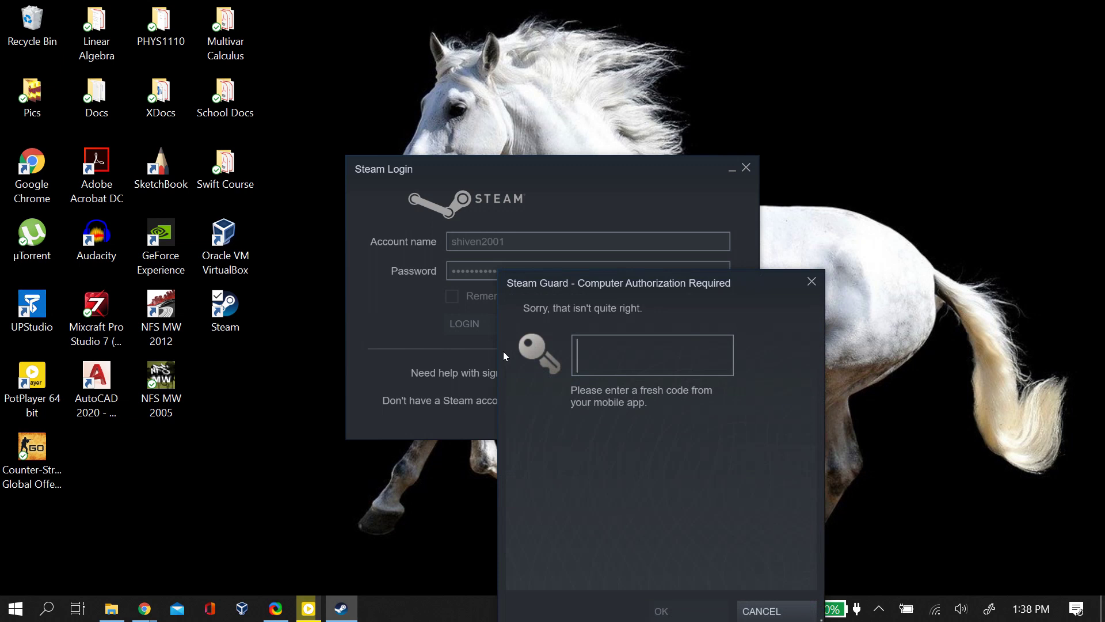
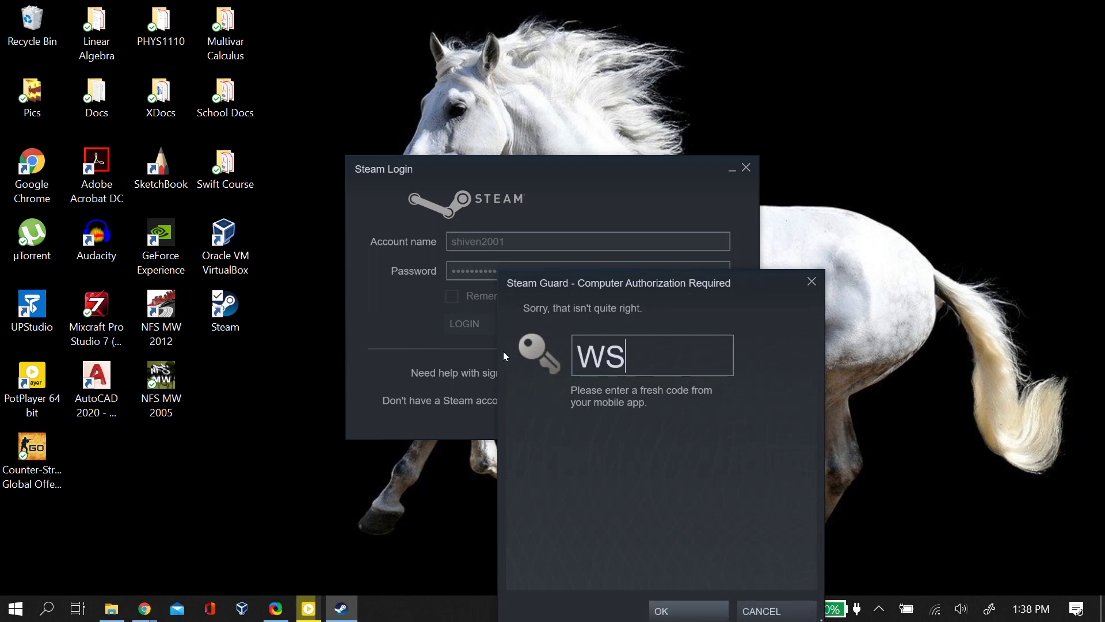
{"action": "key", "text": "Return"}
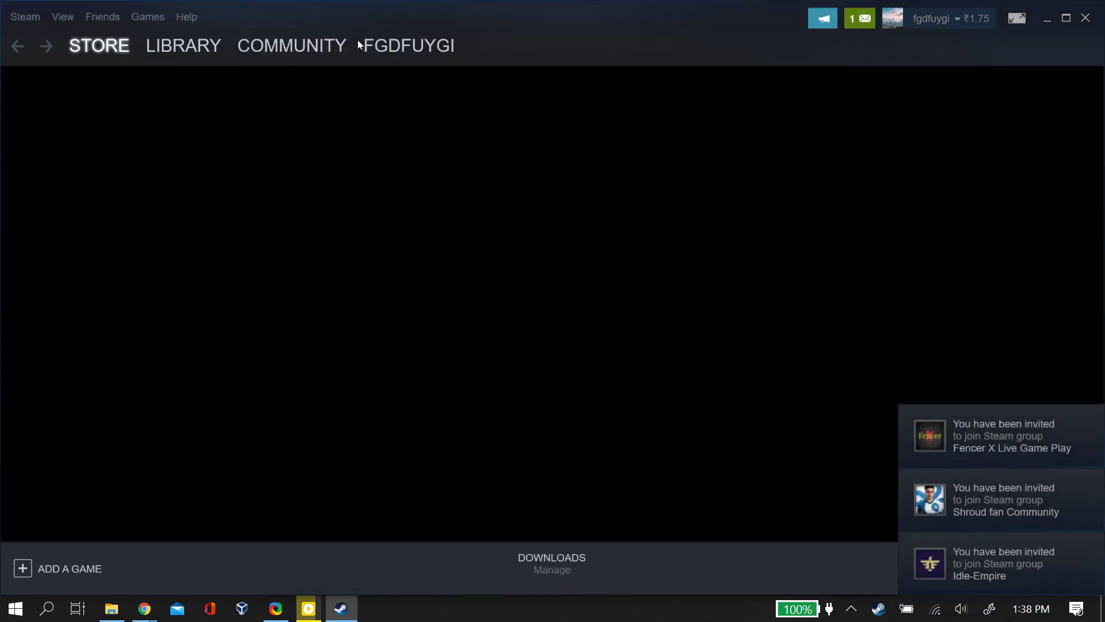
Open the Steam library, dismiss the chat window, and select Counter-Strike: Global Offensive.
{"action": "left_click", "coordinate": [204, 52]}
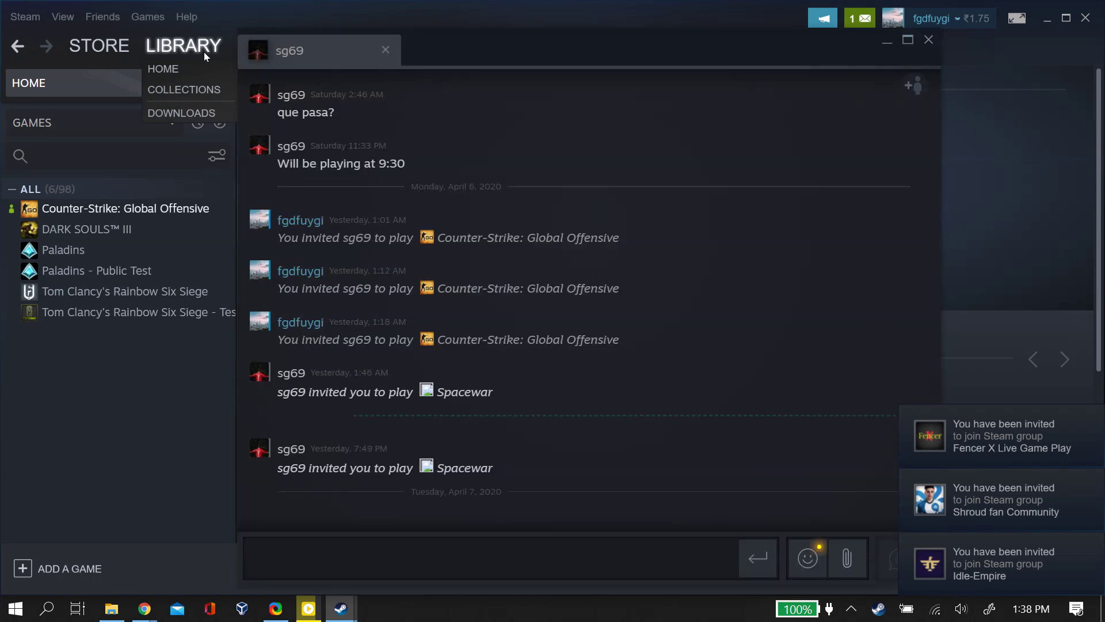
{"action": "left_click", "coordinate": [204, 52]}
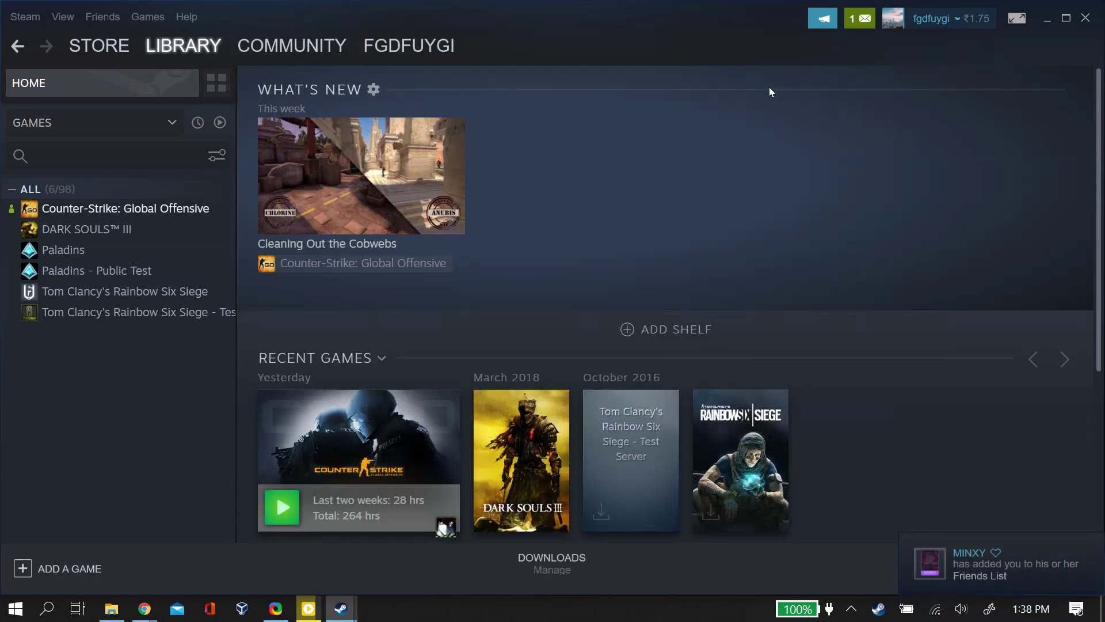
{"action": "left_click", "coordinate": [163, 209]}
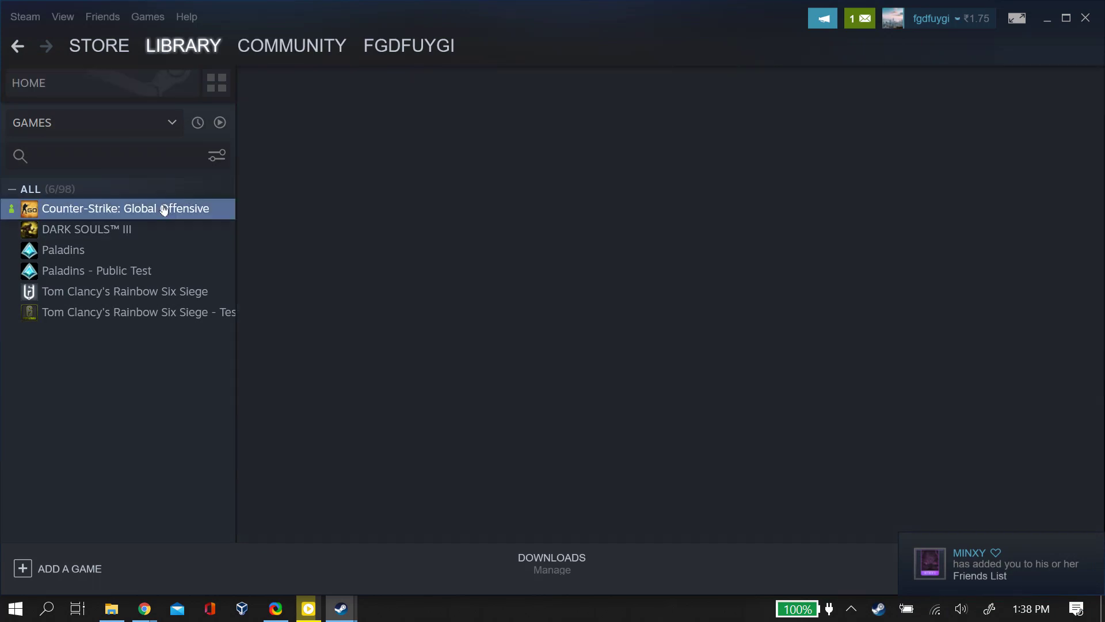